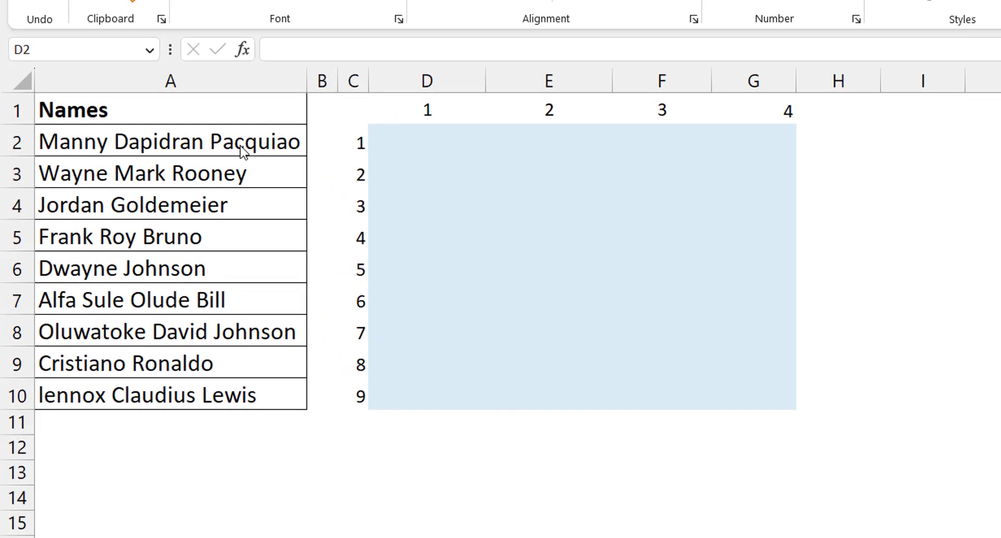
Enter =TEXTSPLIT(A2," ") in D2 to split the first name by spaces, and fill the formula down to D10.
left_click(239, 144)
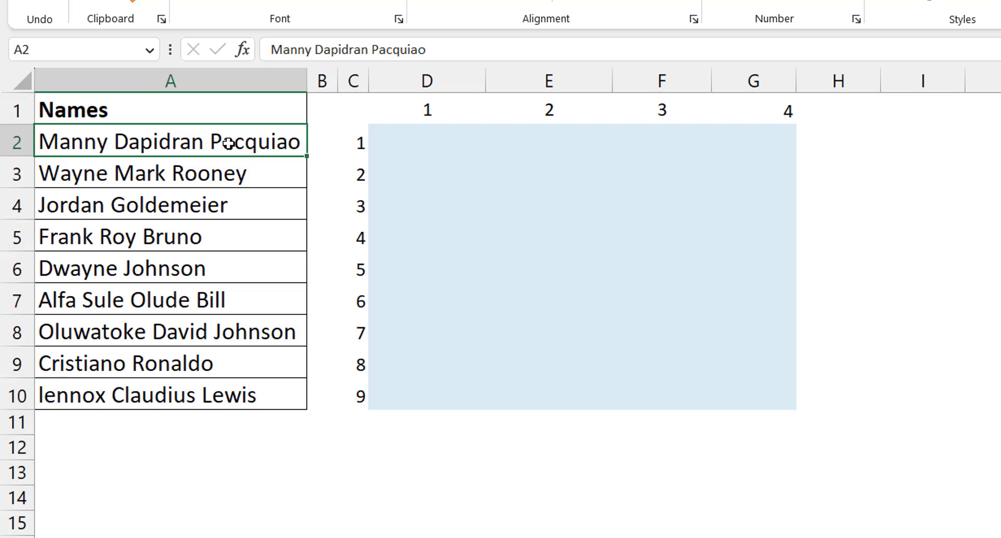
left_click(436, 142)
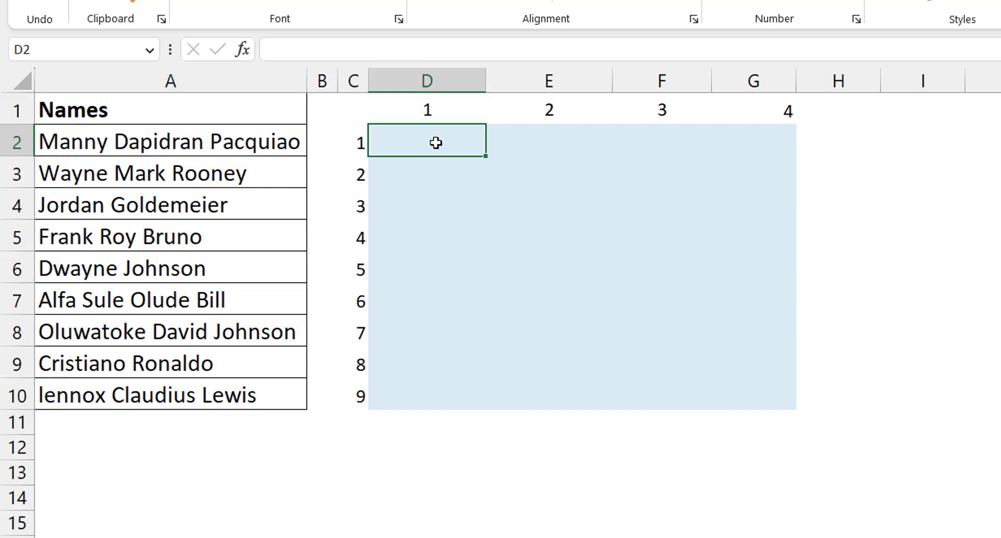
type("=textspl")
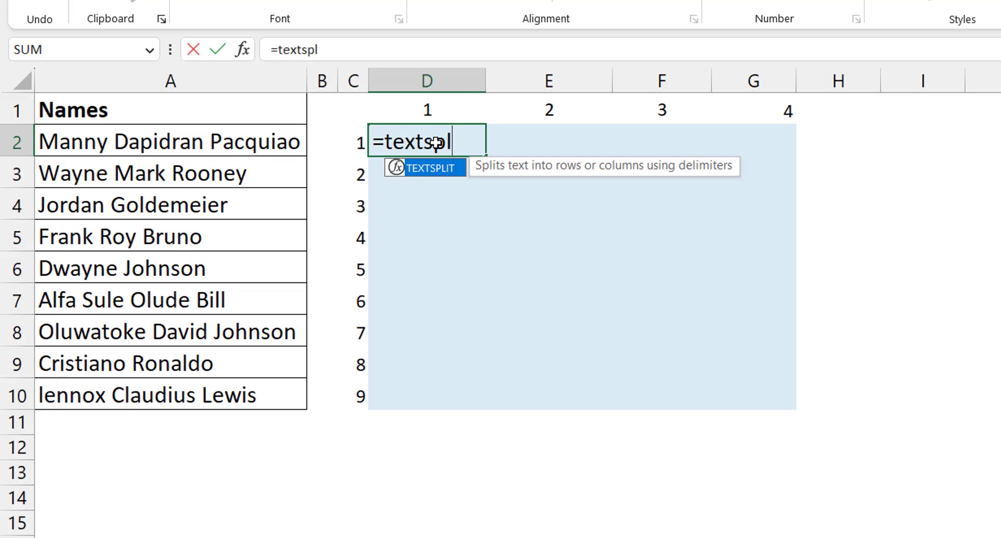
key("Tab")
key("Left")
key("Left")
key("Left")
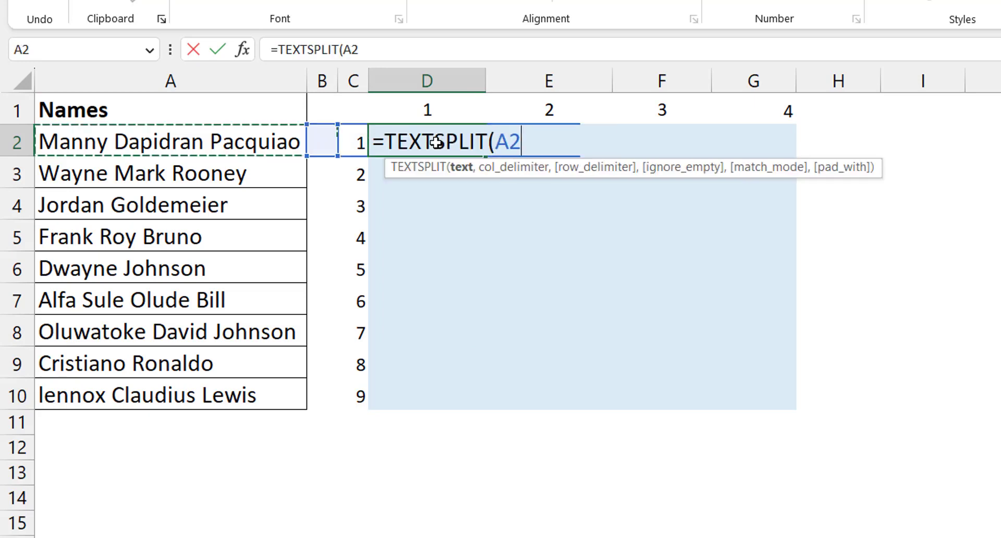
type(",\" \"")
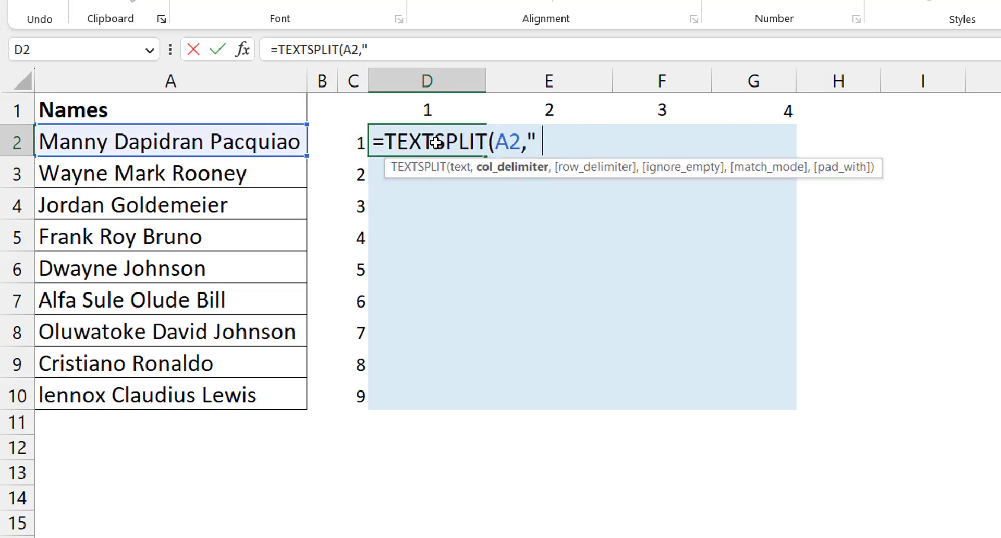
type(")")
key("ctrl+Return")
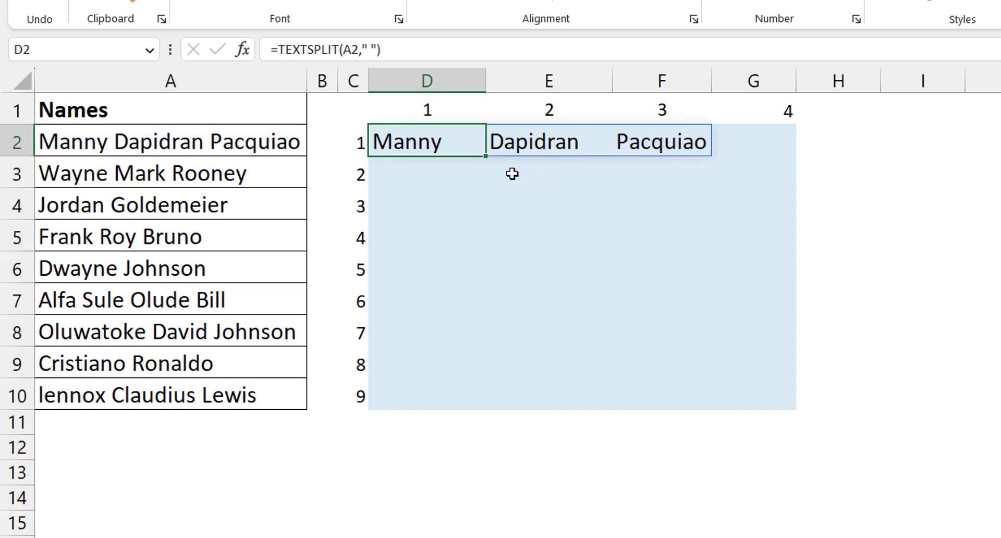
left_click_drag(485, 155, 484, 396)
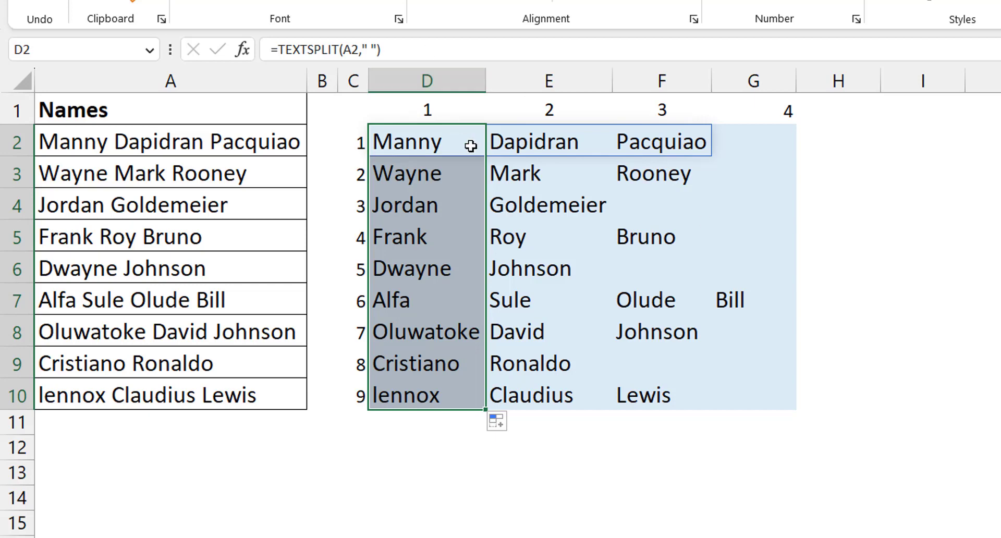
Extend the text argument of the TEXTSPLIT formula in D2 to the whole names range A2:A10.
left_click(433, 145)
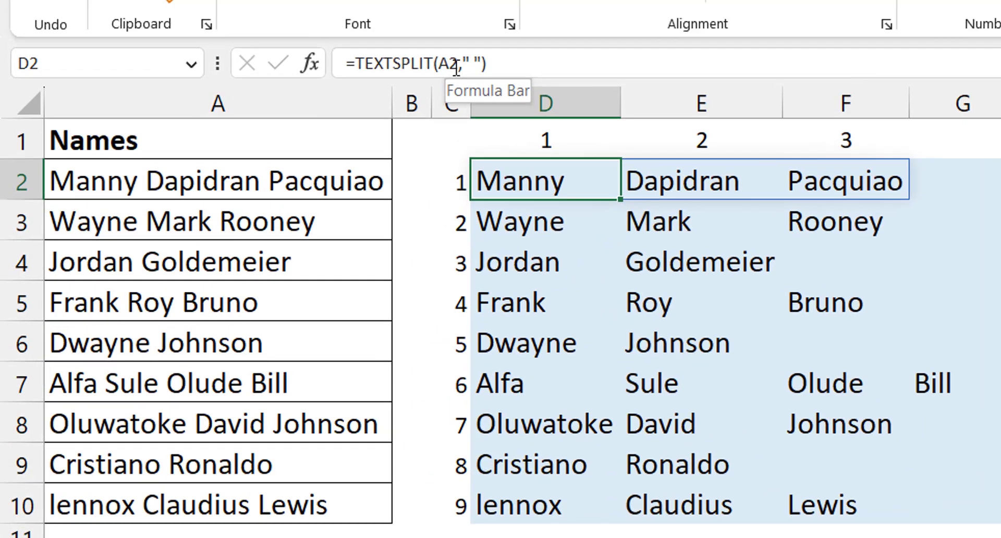
left_click(456, 68)
type(":A10")
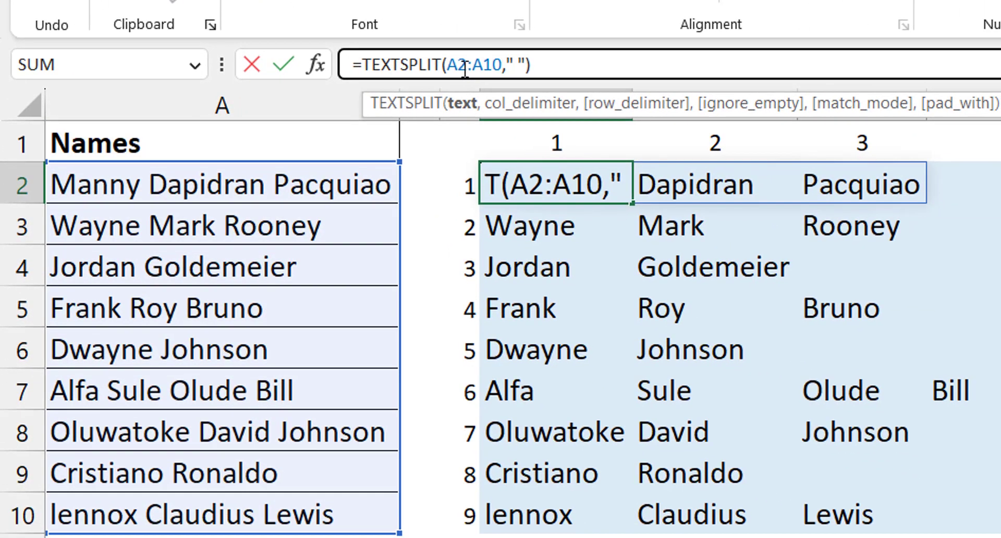
key("Return")
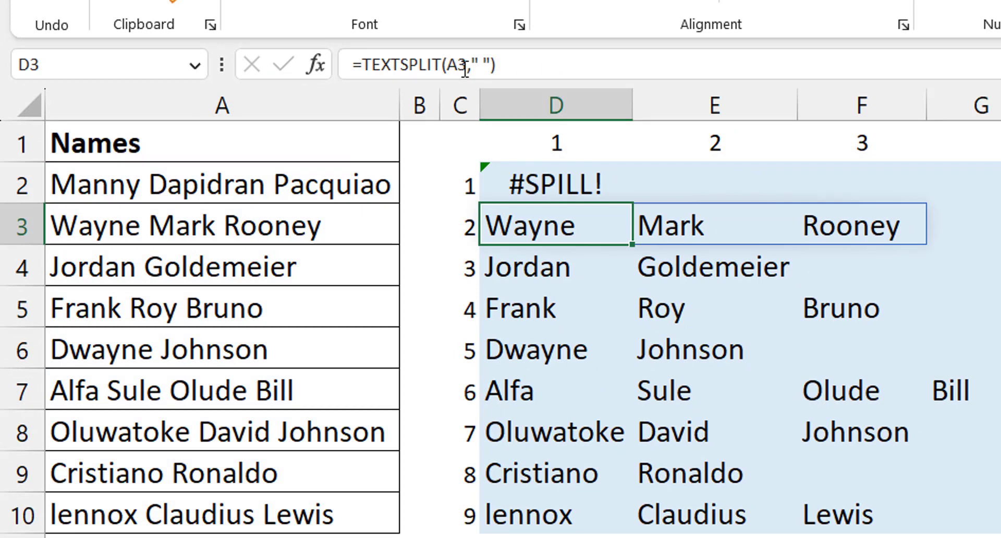
Clear the copied TEXTSPLIT formulas and their results below D2, from row 3 down to row 10.
key("ctrl+shift+Down")
key("ctrl+shift+Right")
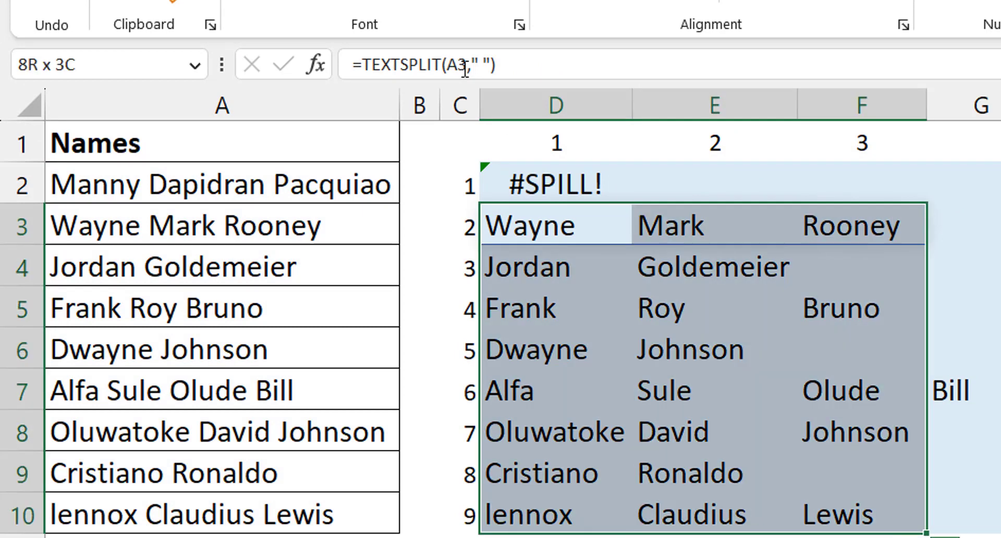
key("ctrl+shift+Right")
key("Delete")
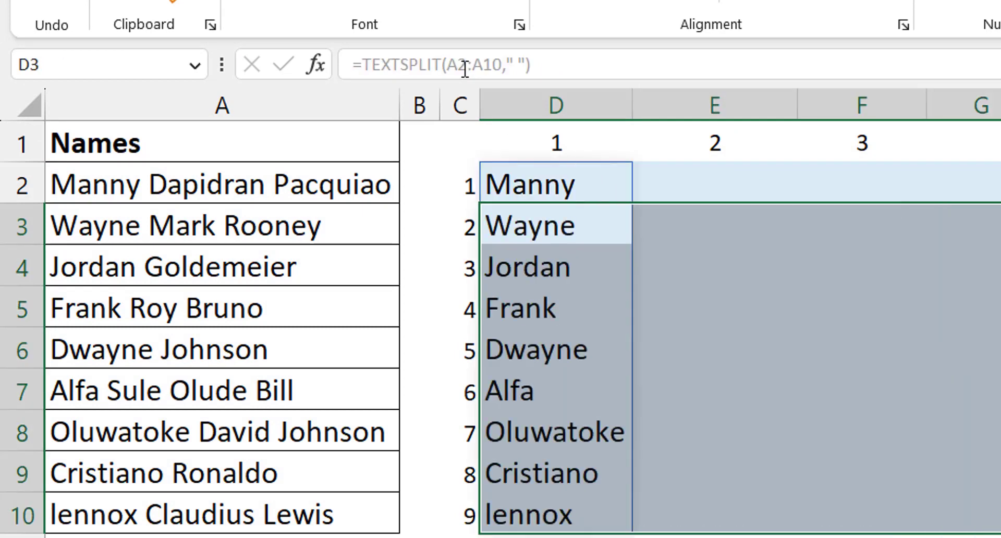
Reduce the text argument of the TEXTSPLIT formula in D2 to the single cell A2.
key("Up")
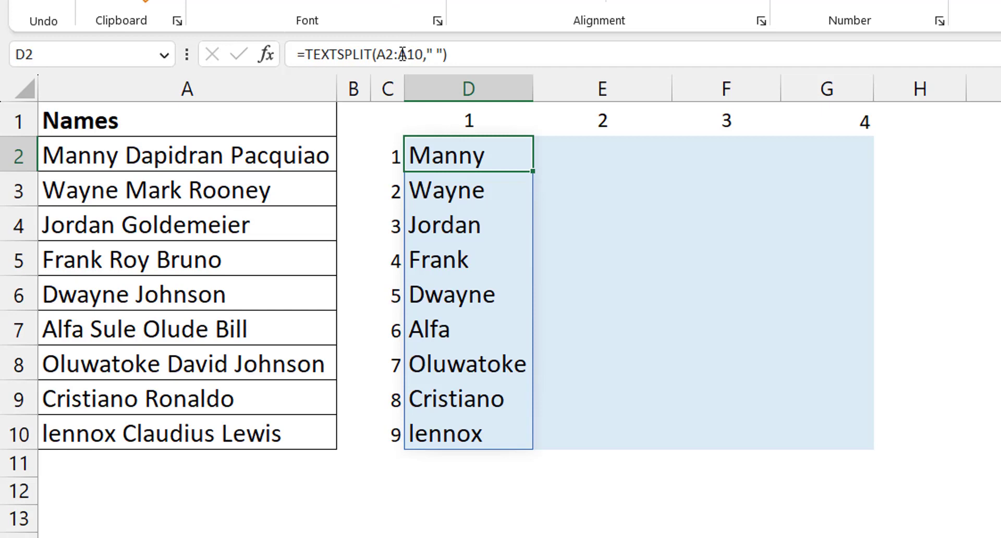
left_click(402, 54)
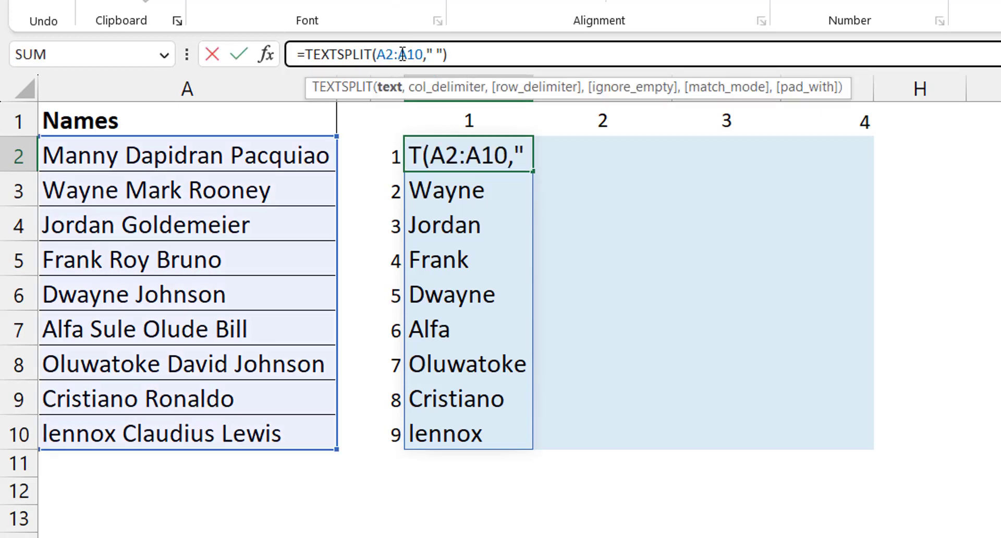
key("BackSpace")
key("Delete")
key("Delete")
key("Delete")
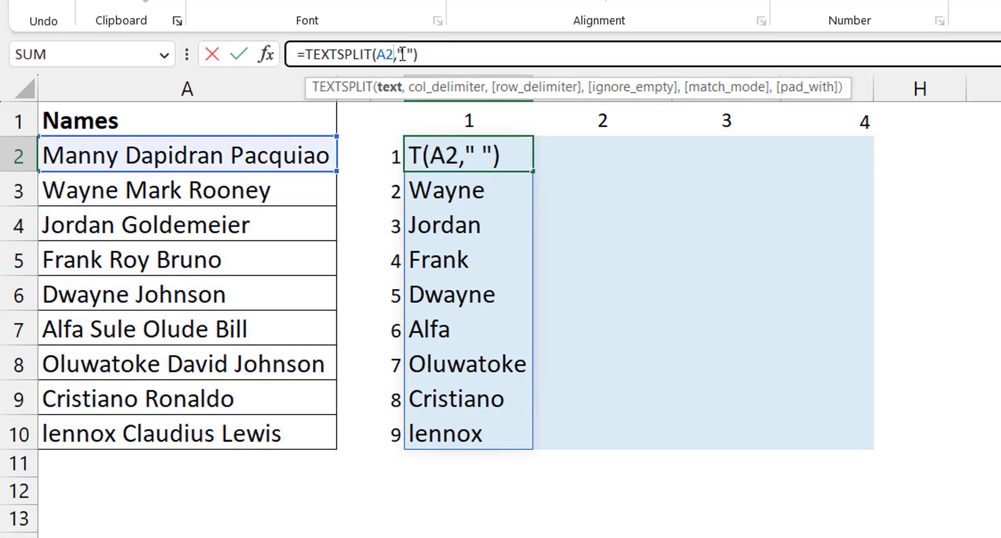
key("Return")
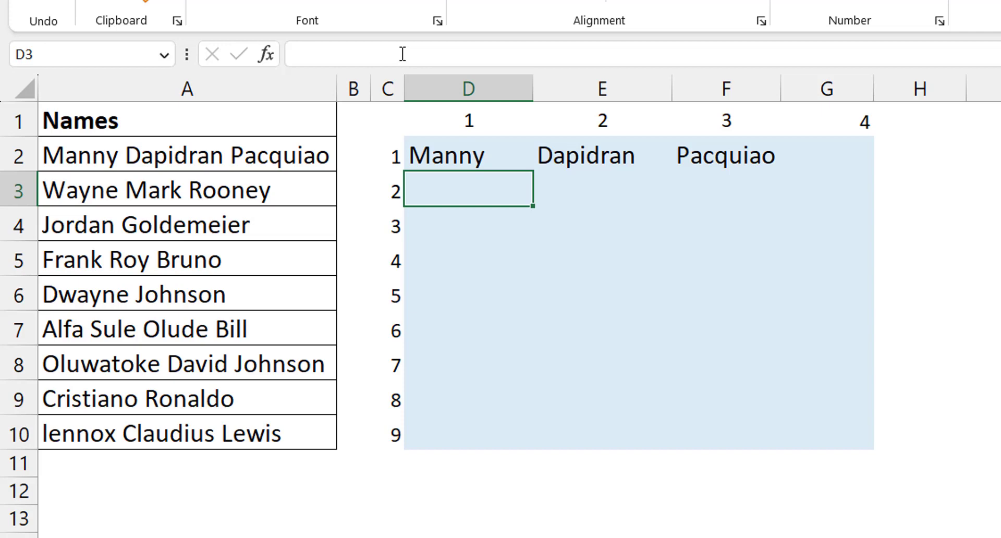
Highlight the names in A2:A10 and clear the TEXTSPLIT formula from D2.
left_click(205, 153)
key("ctrl+shift+Down")
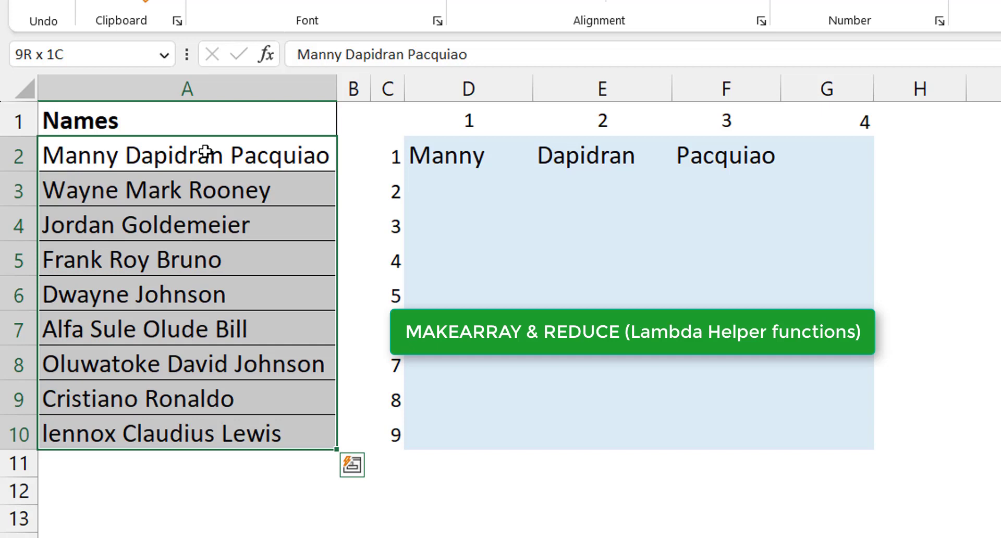
left_click(461, 155)
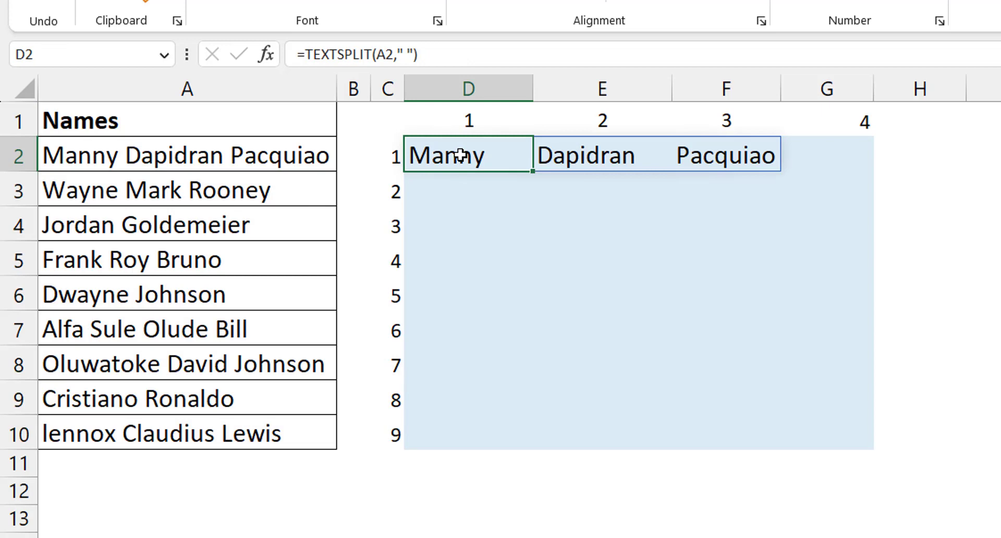
key("Delete")
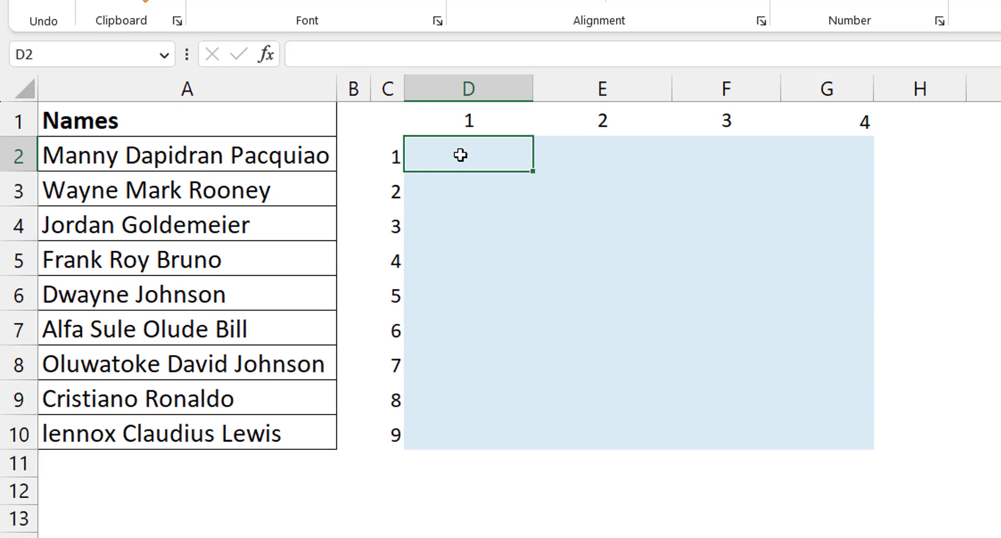
Start a MAKEARRAY formula in D2 with ROWS(A2:A10) as the row count and 4 as the column count.
type("=makea")
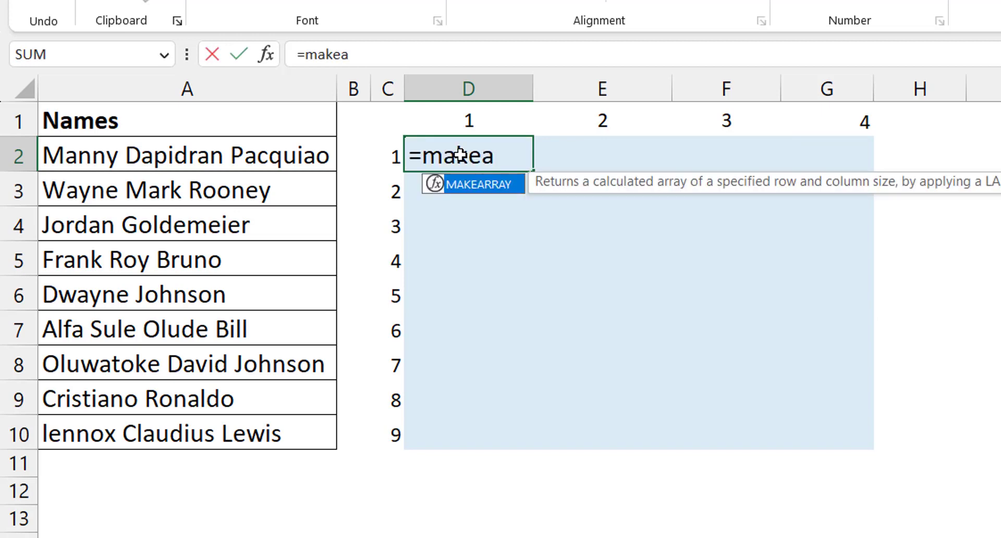
key("Tab")
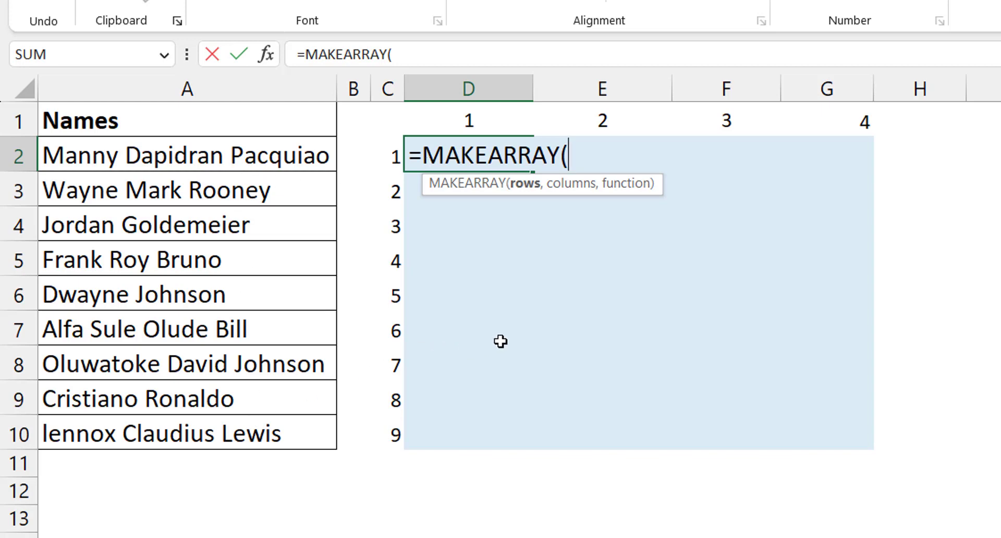
type("rows")
key("Tab")
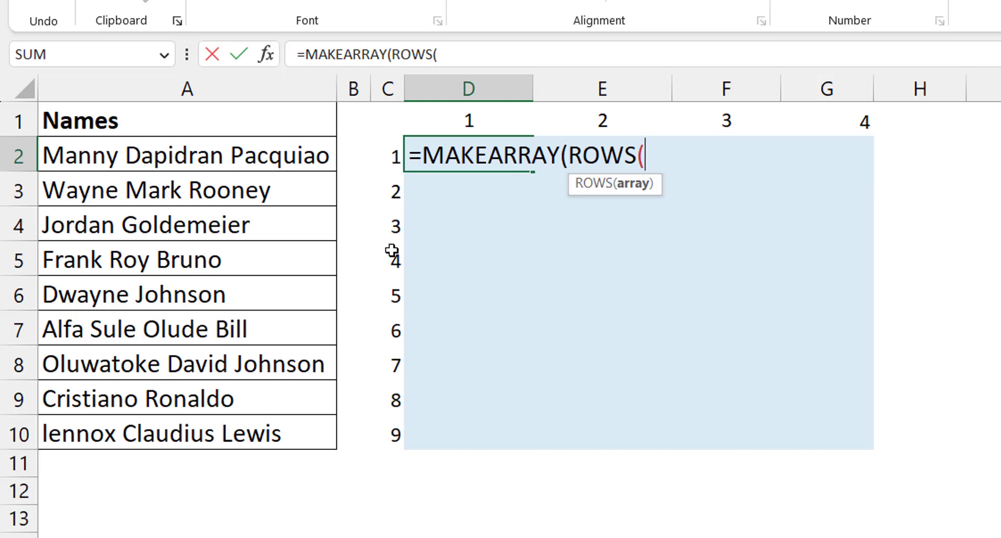
left_click(293, 147)
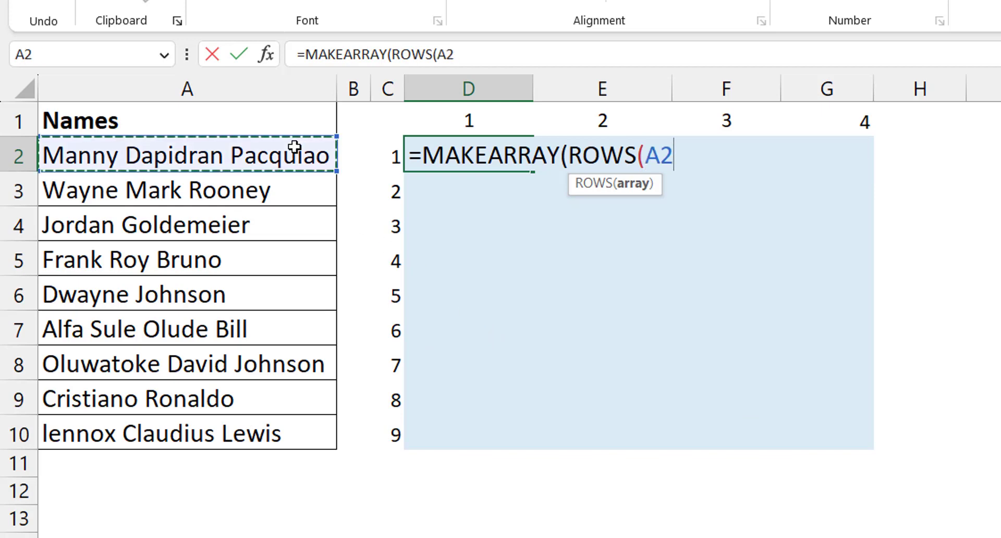
key("ctrl+shift+Down")
type("),")
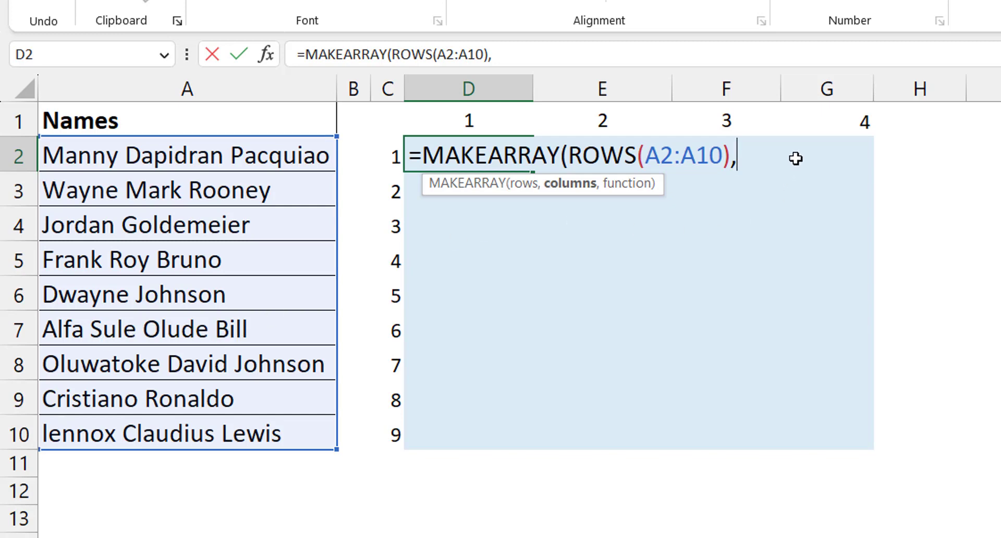
type("4,")
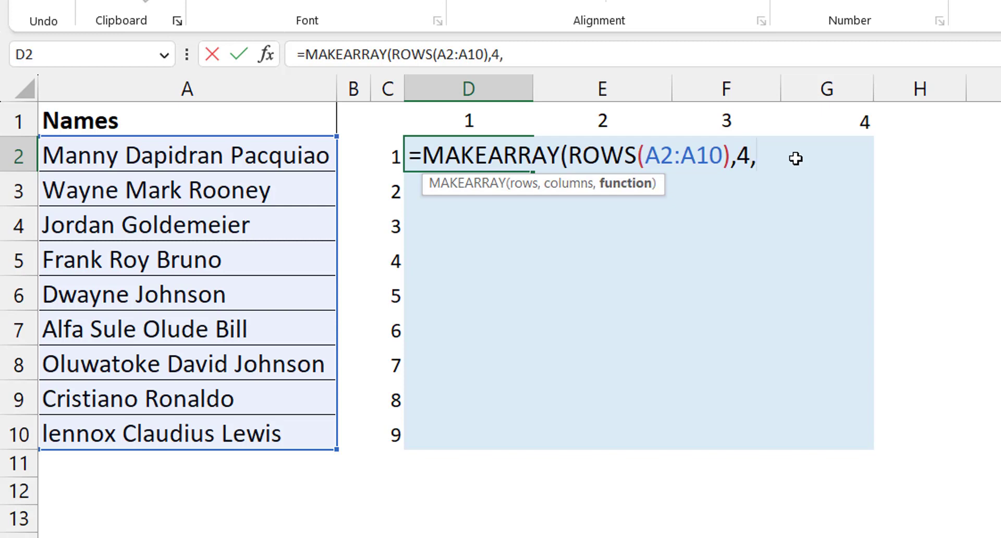
Complete the MAKEARRAY formula with LAMBDA(r,c,10) as its function, enter it, and briefly review it in D2 without changing it.
type("l")
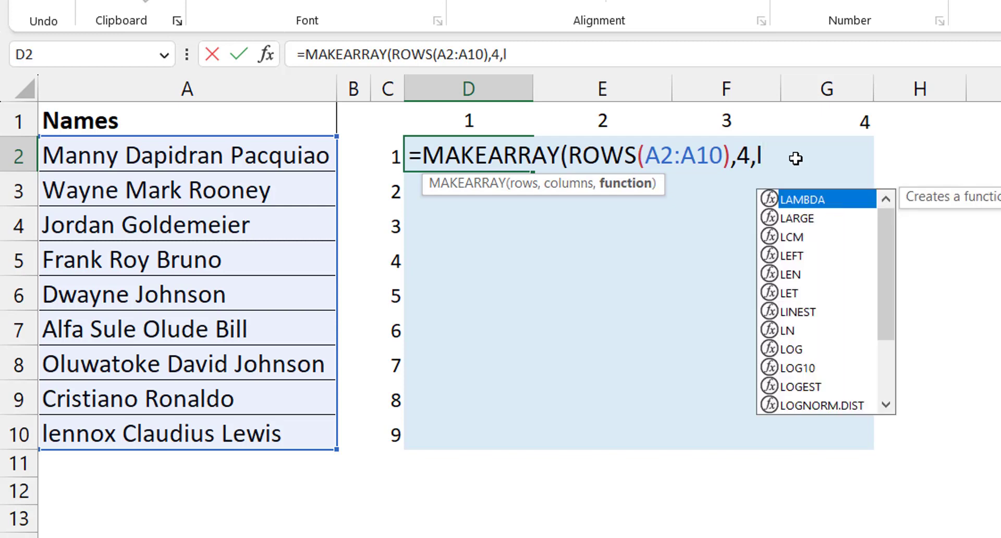
type("ambda")
key("Tab")
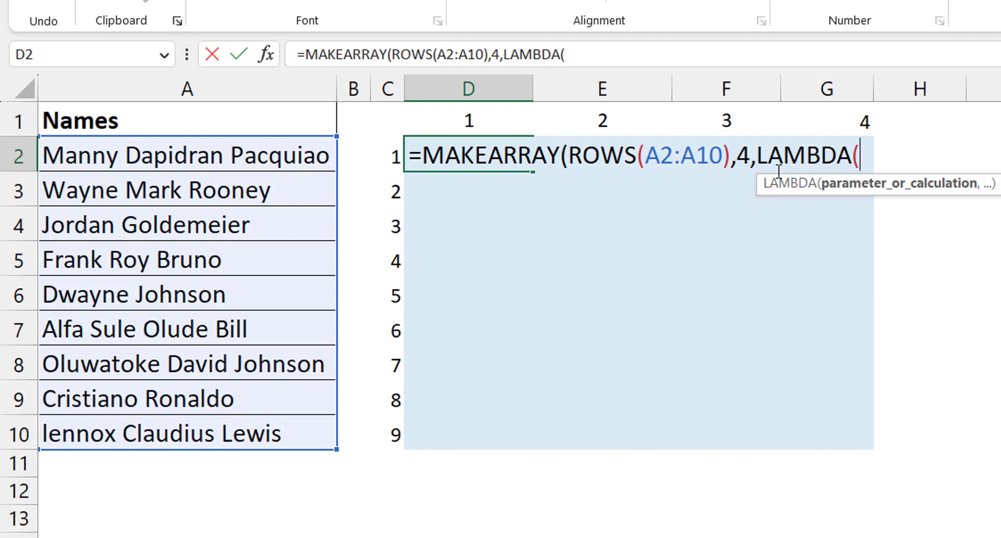
type("r,")
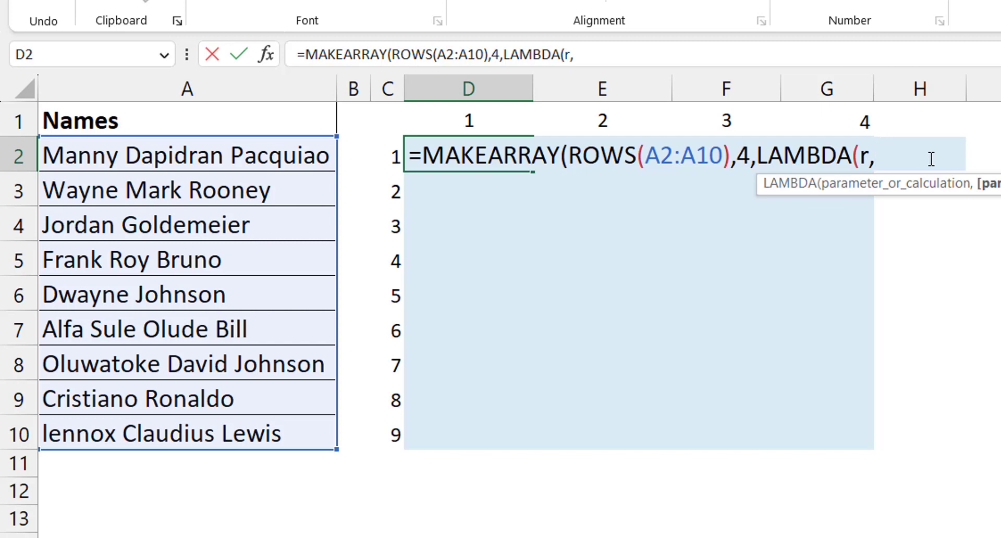
type("c")
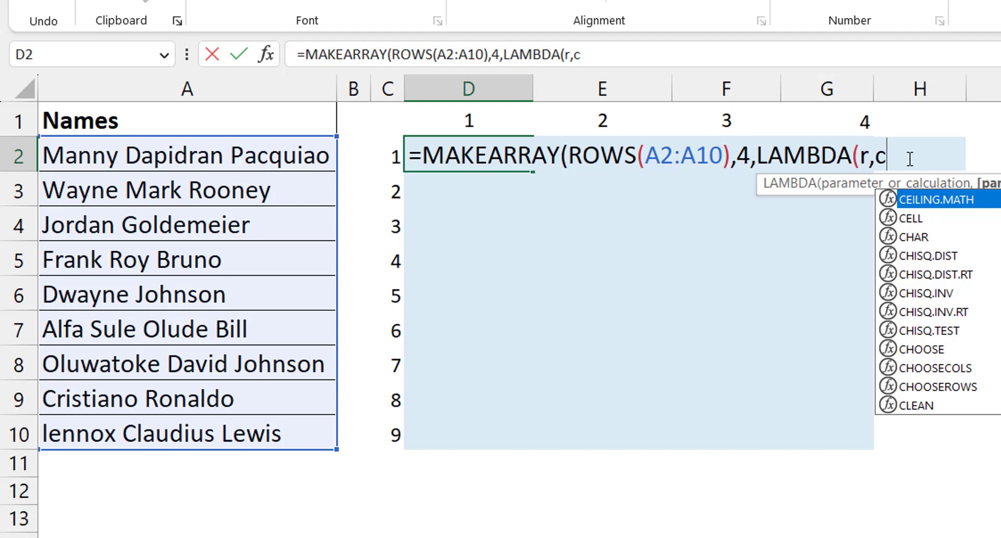
type(",")
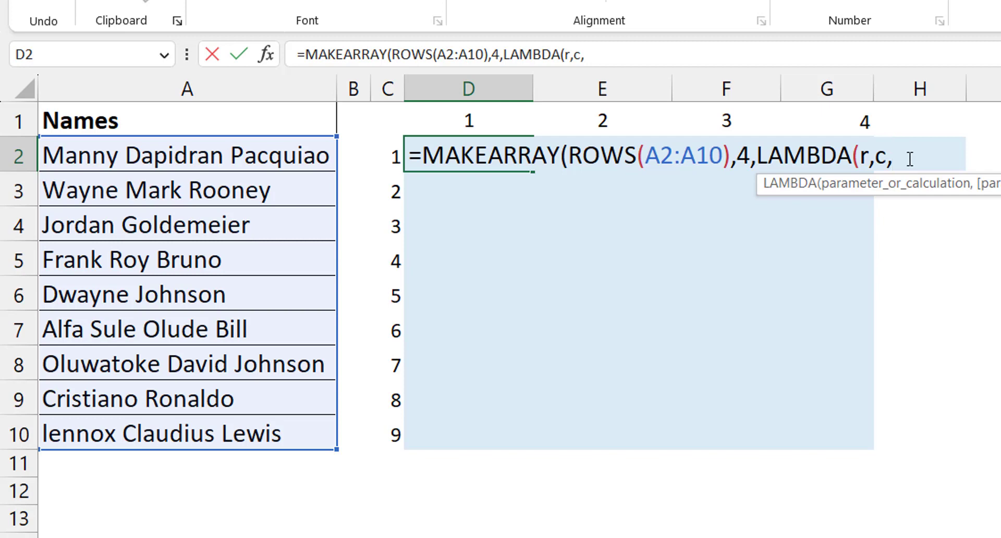
type("10)")
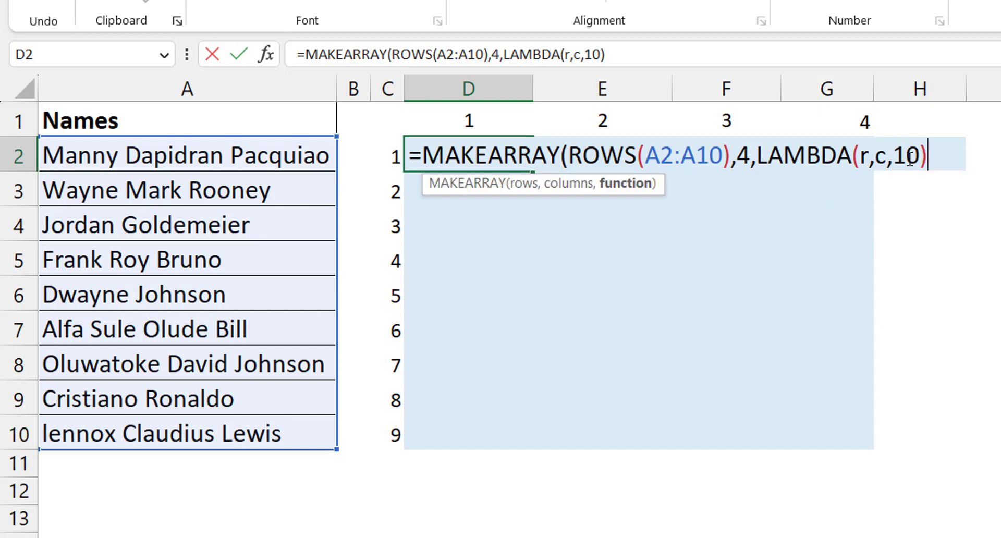
type(")")
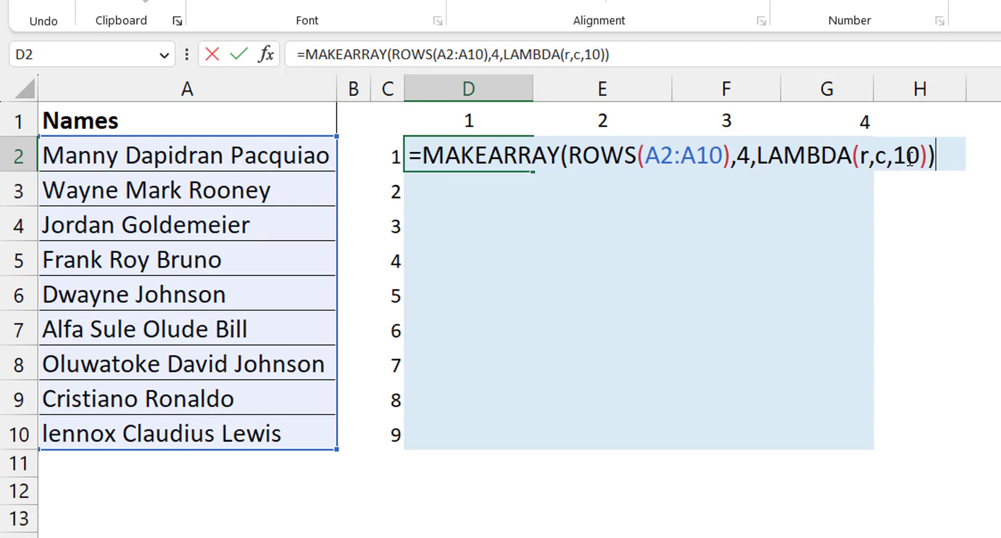
key("Return")
key("Up")
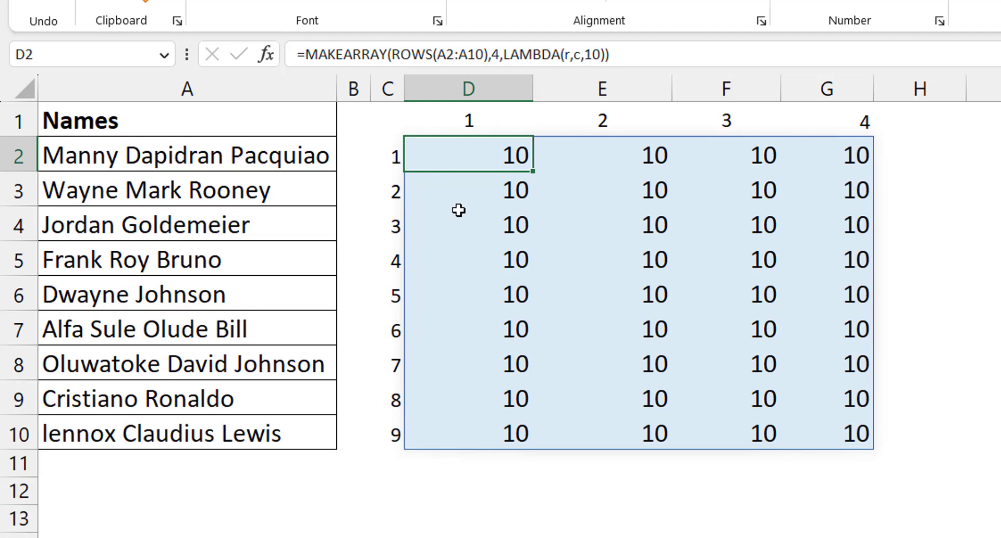
double_click(461, 160)
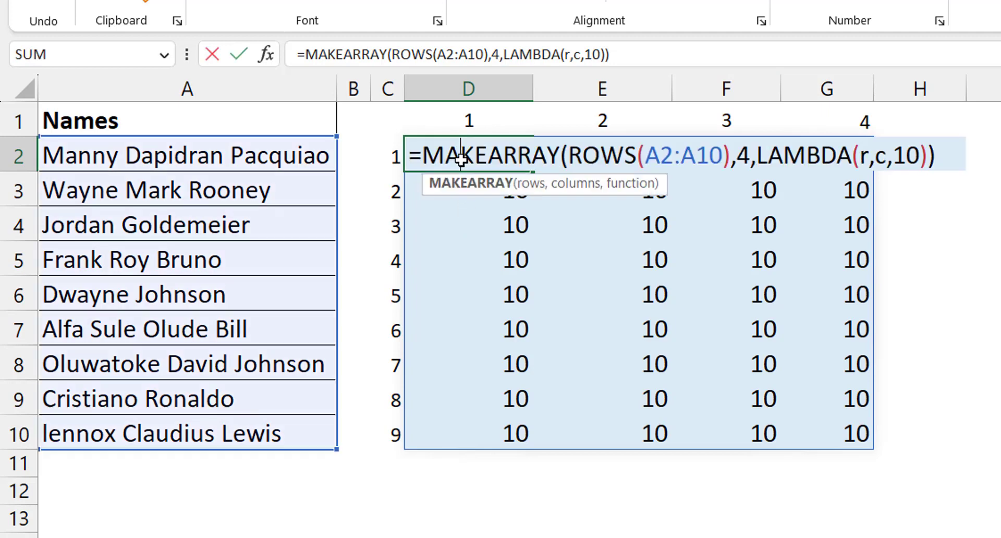
key("Escape")
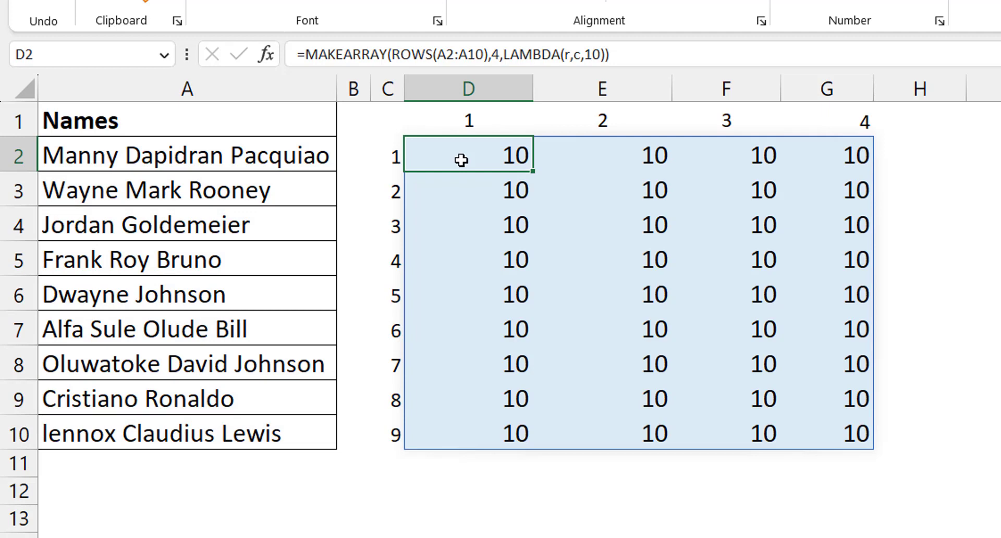
Change the LAMBDA calculation in the D2 formula to r&"_"&c and enter the formula.
double_click(461, 160)
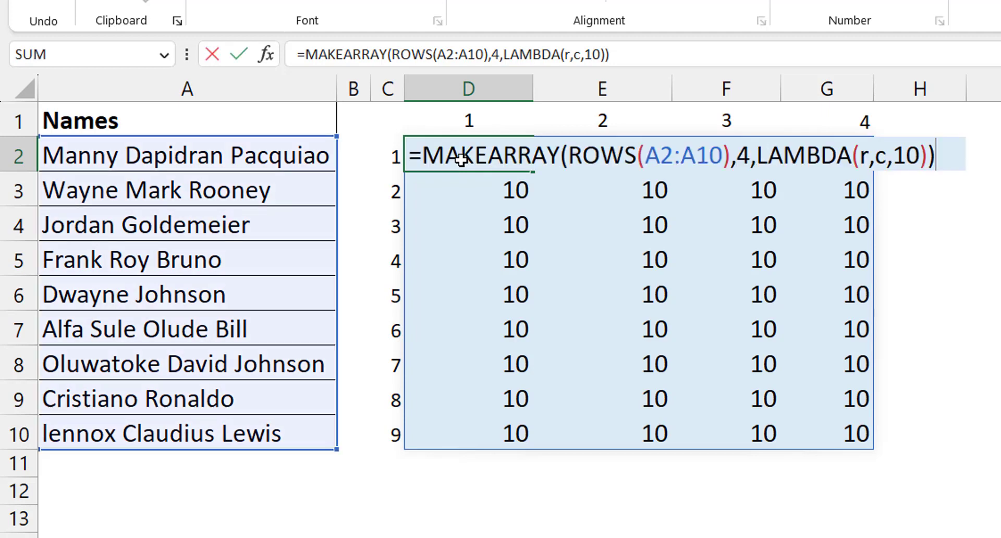
left_click(916, 155)
key("BackSpace")
key("BackSpace")
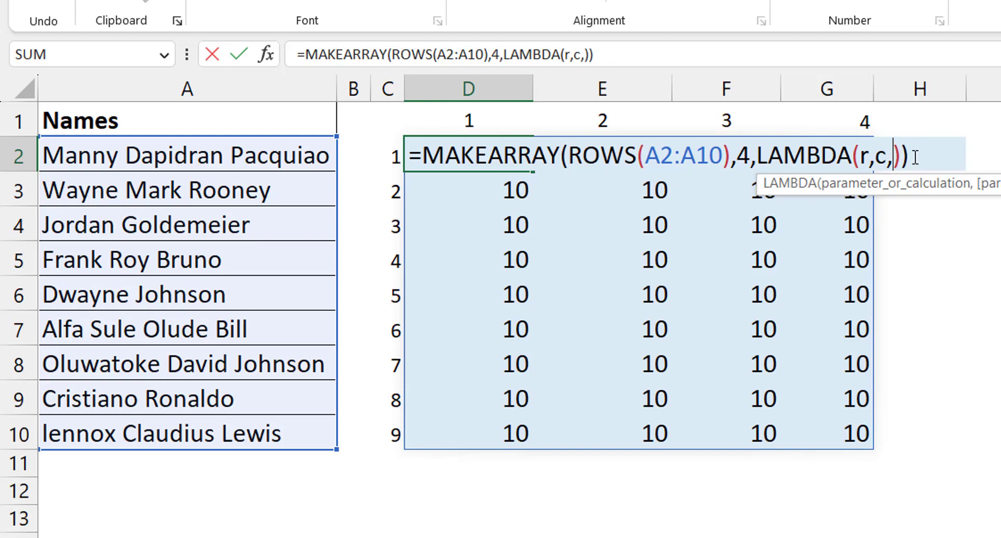
type("r")
type("&\"")
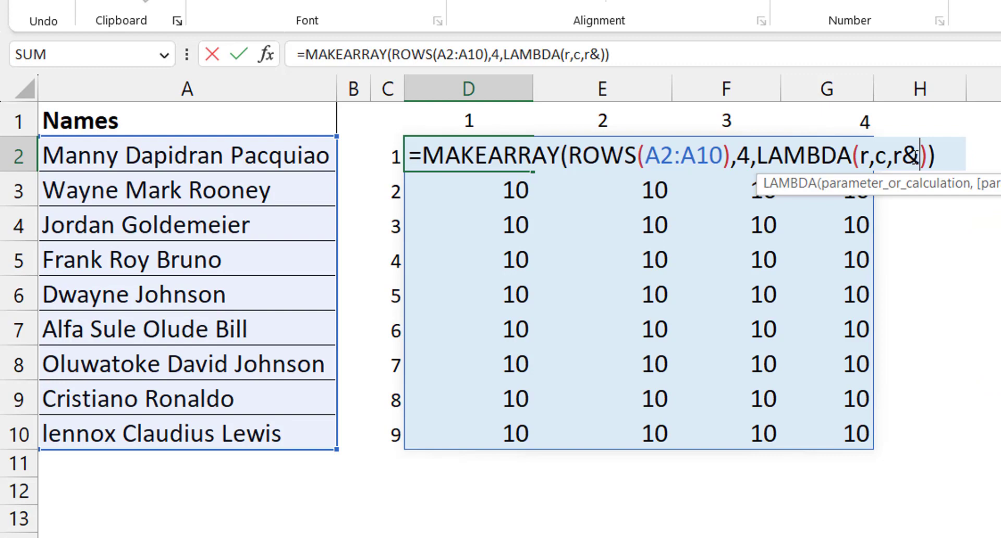
type("_\"&")
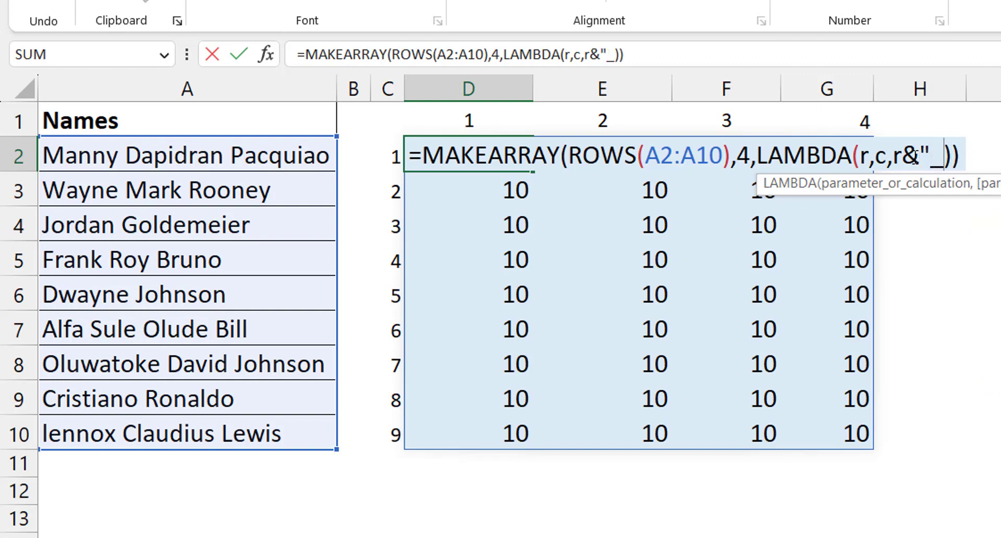
type("c")
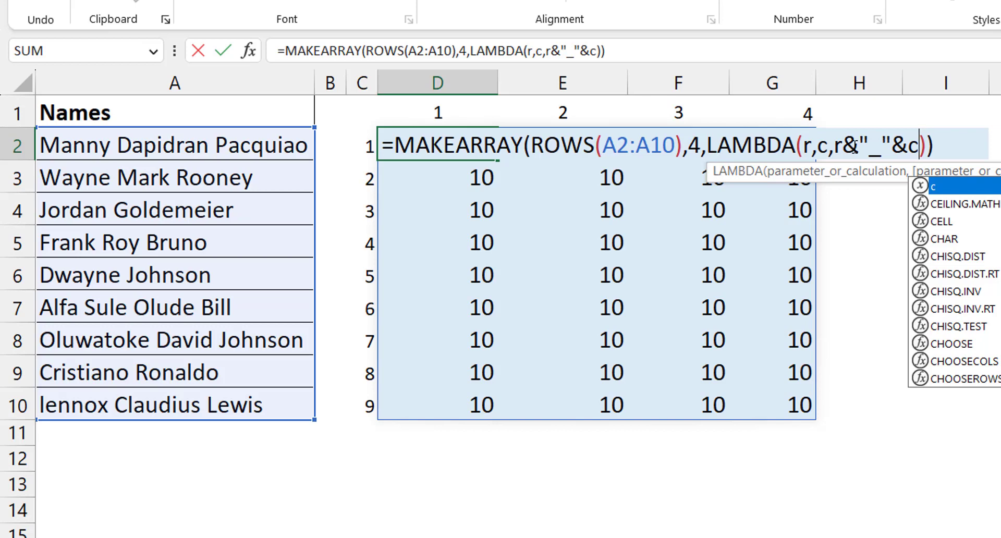
key("Return")
key("Up")
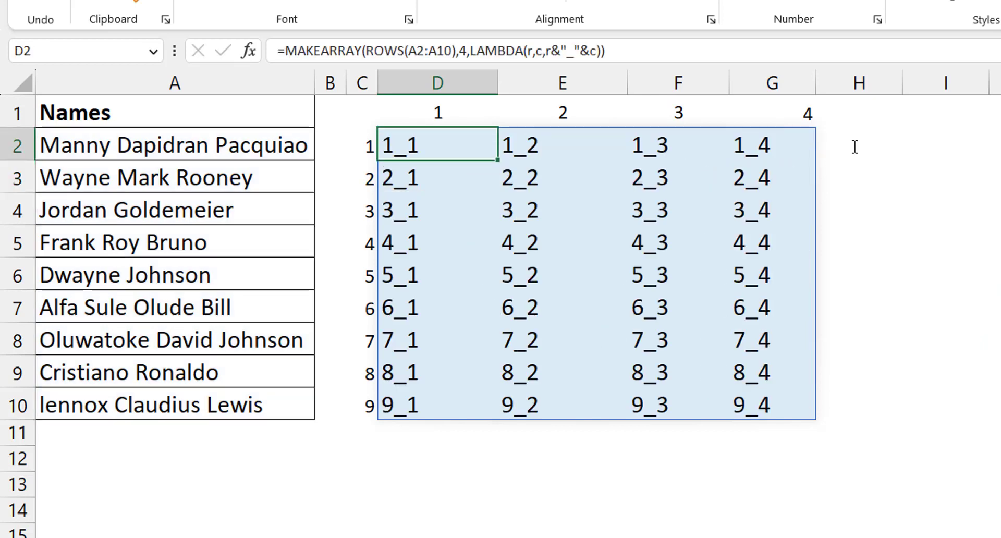
Examine several cells of the spilled array and the D2 formula to see how row and column indices are combined.
left_click(659, 301)
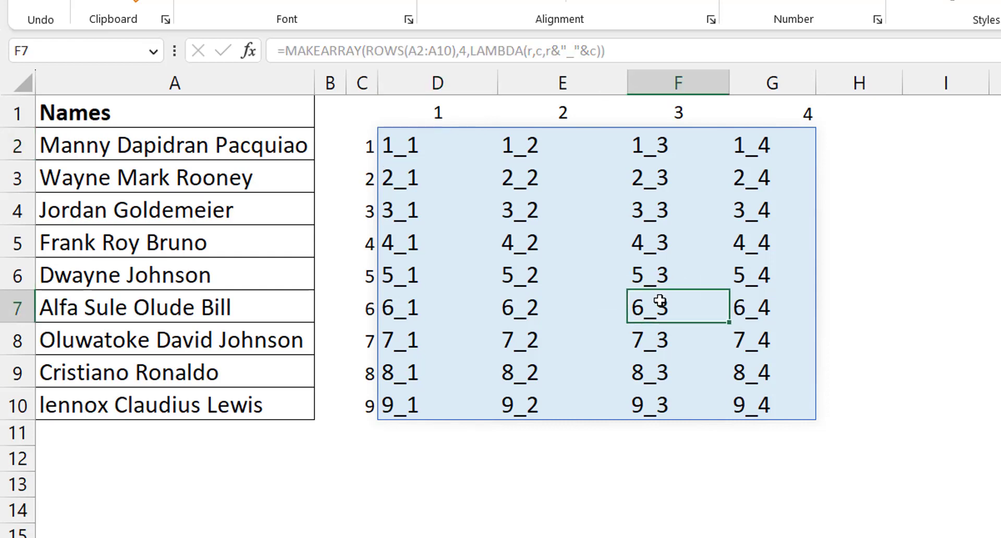
left_click(754, 204)
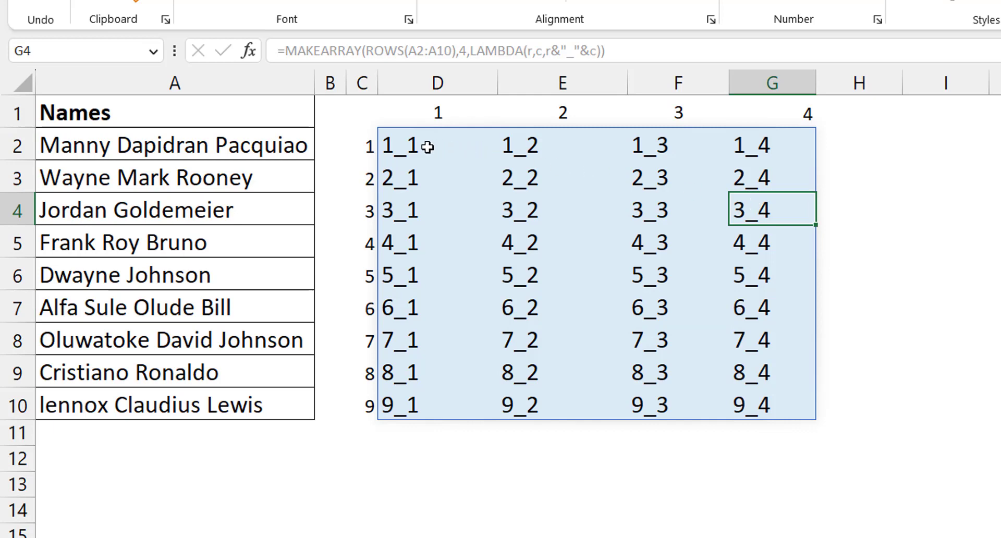
left_click(411, 147)
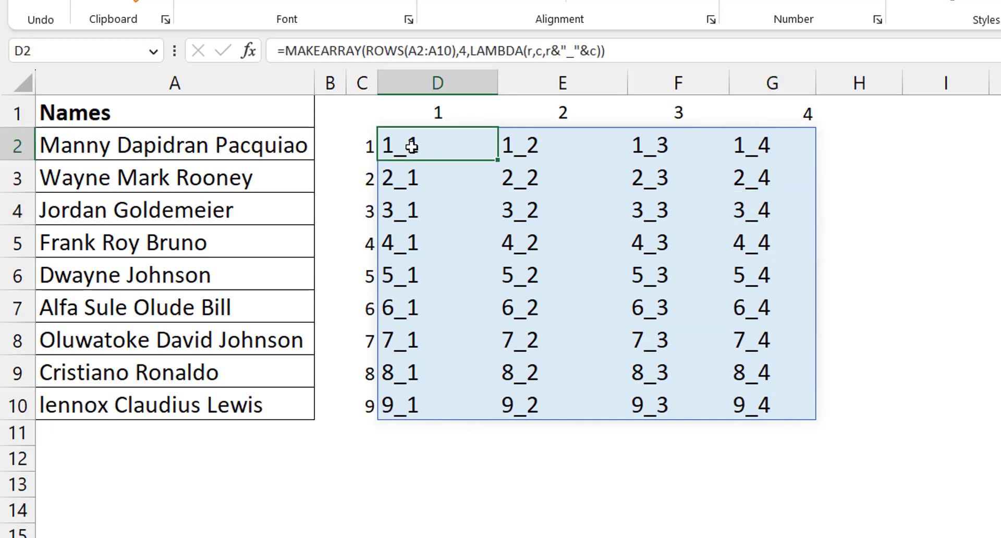
double_click(412, 147)
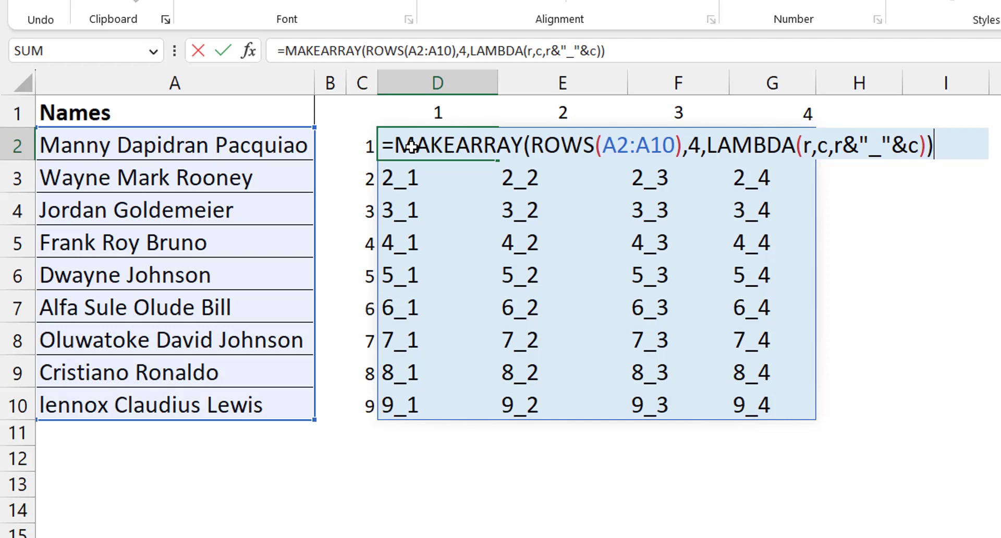
key("Escape")
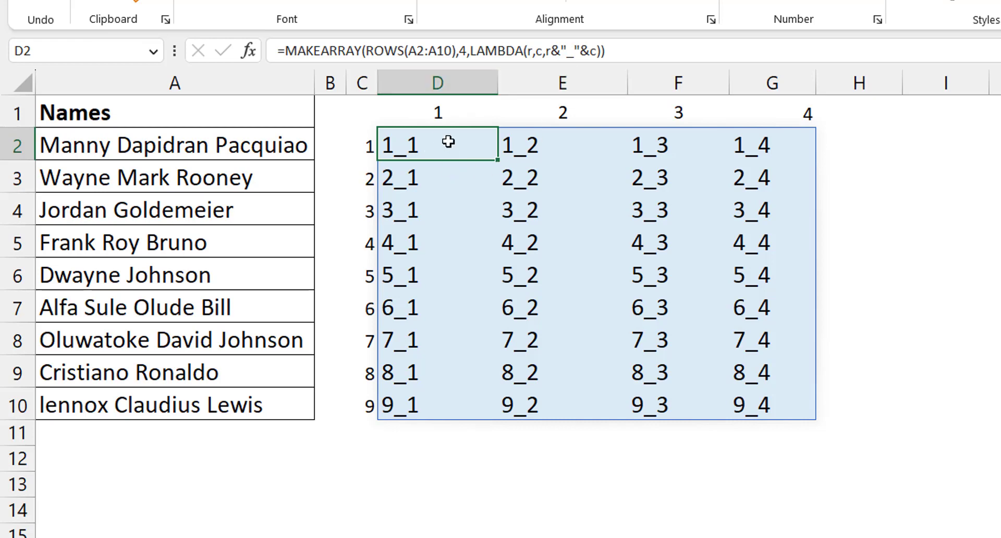
left_click(541, 146)
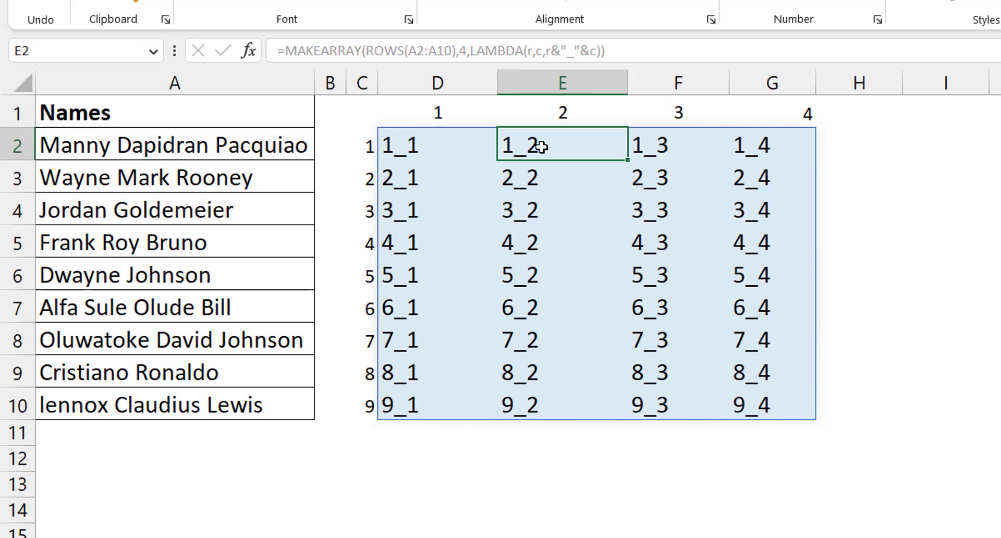
key("Left")
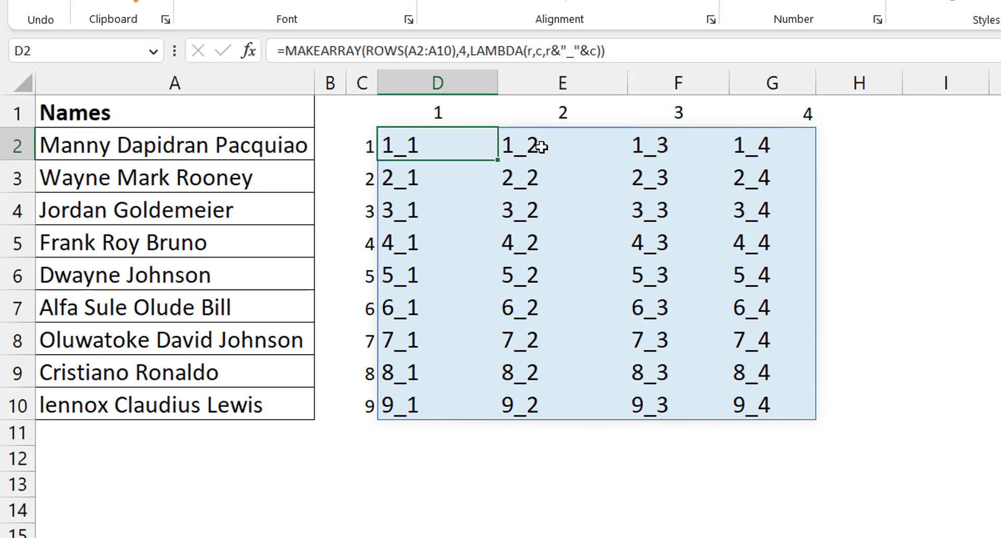
Replace the LAMBDA calculation in the D2 formula with the start of an INDEX function whose array is a TEXTSPLIT function.
key("F2")
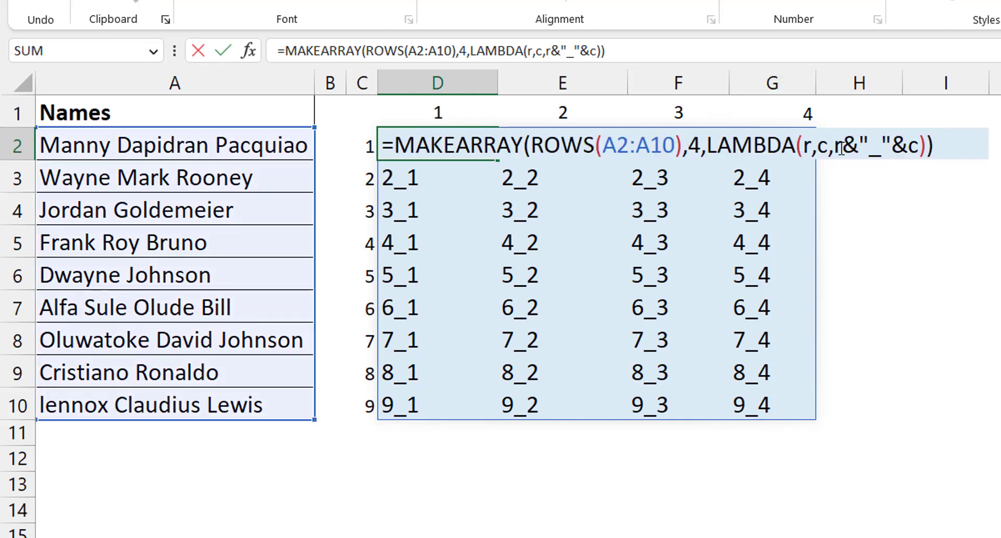
left_click_drag(833, 149, 976, 151)
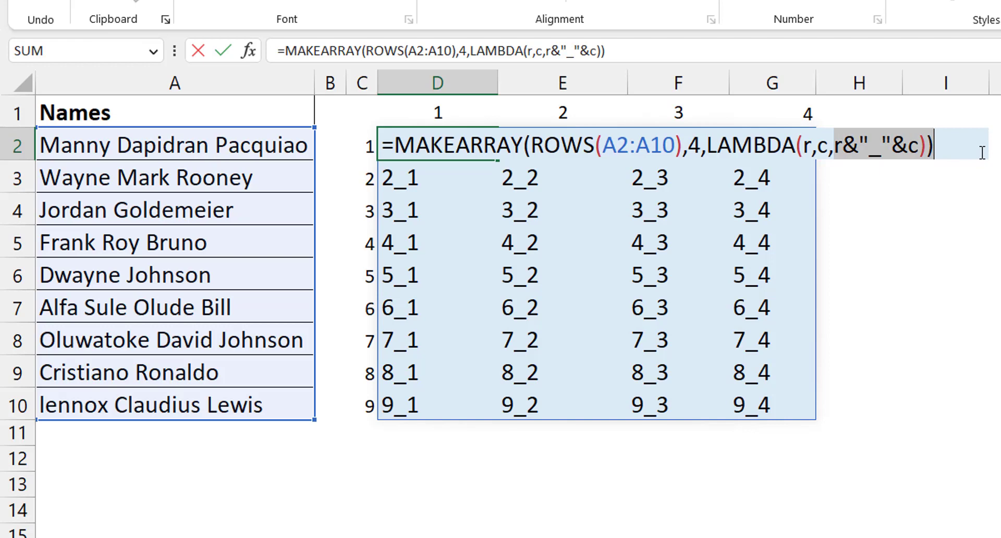
key("BackSpace")
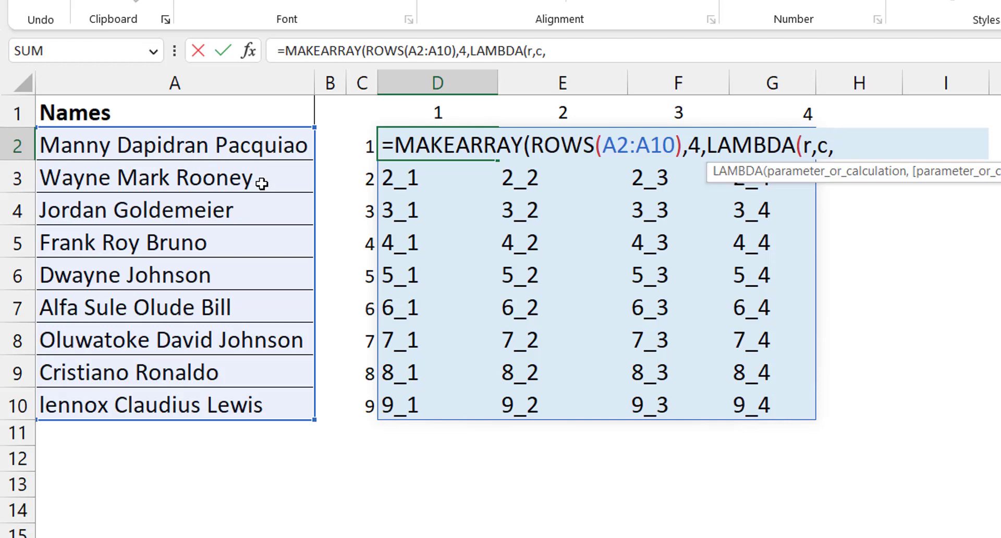
type("index")
key("Tab")
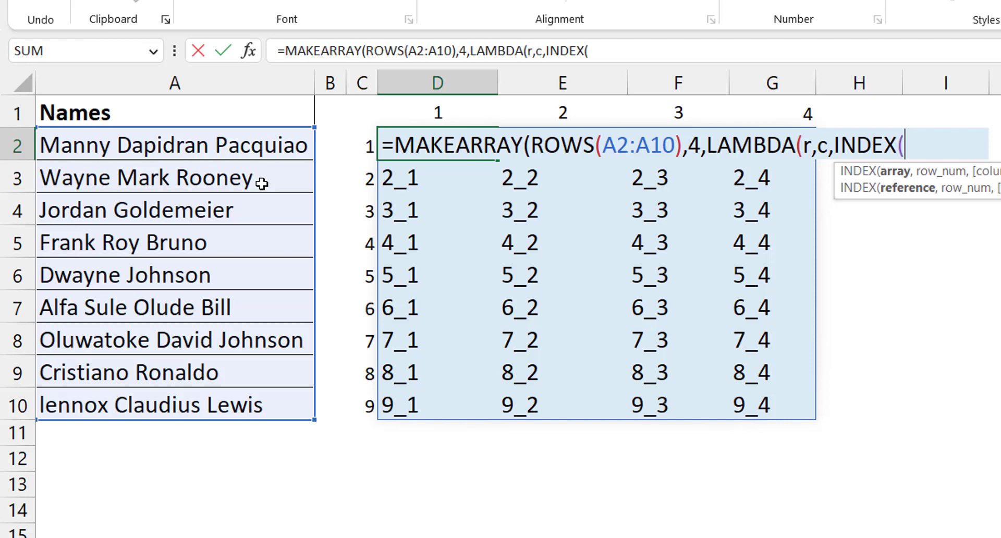
type("texts")
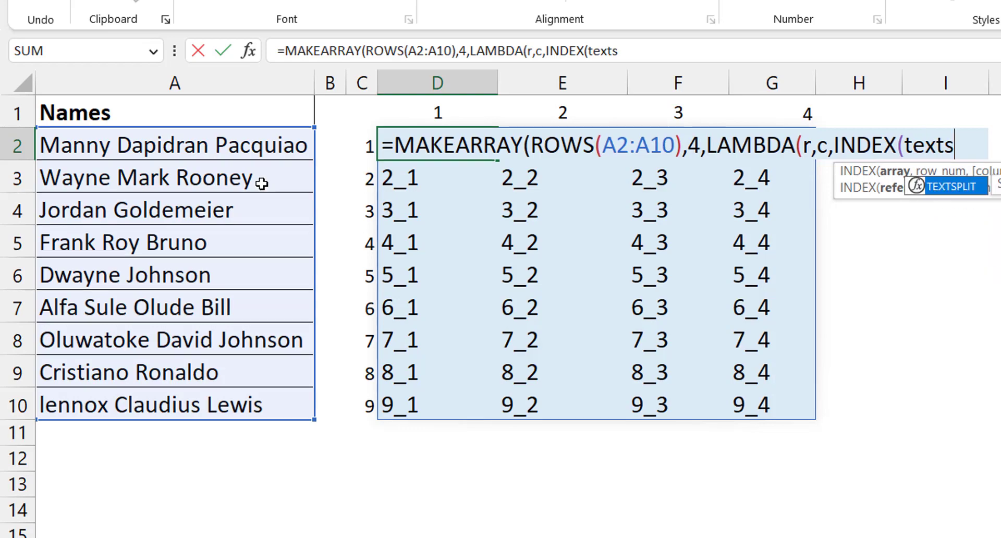
type("plit")
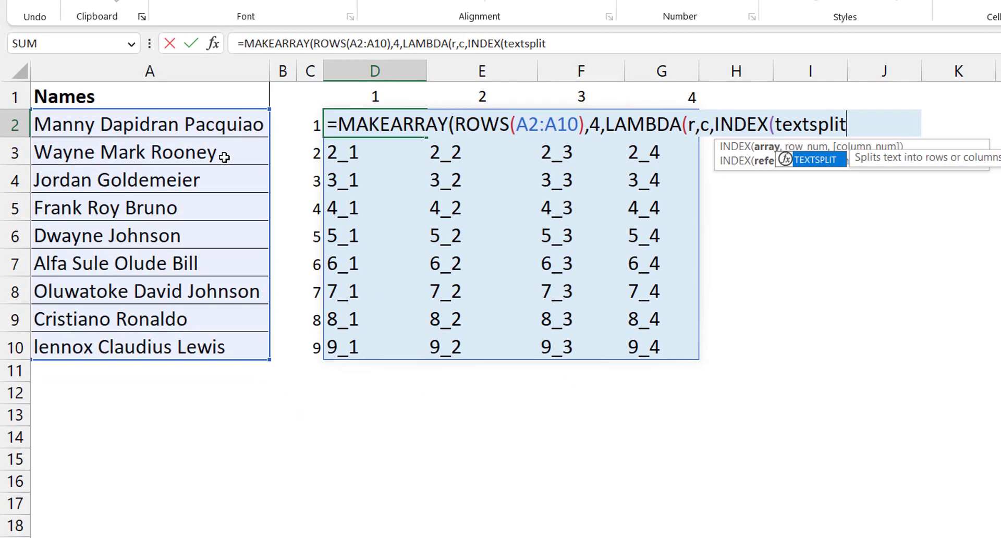
key("Tab")
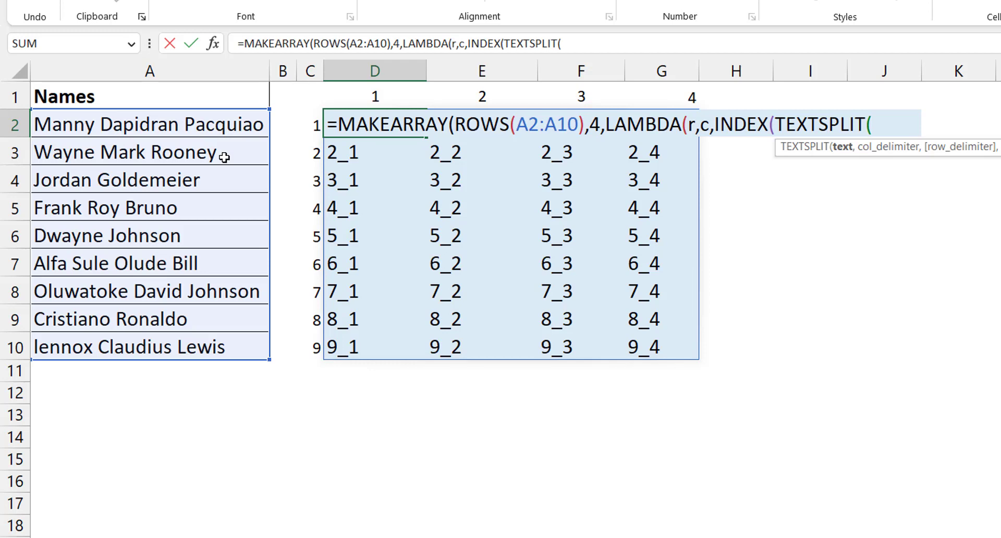
Complete the TEXTSPLIT function with INDEX(A2:A10,r,0) as its text and a space as the column delimiter.
type("index")
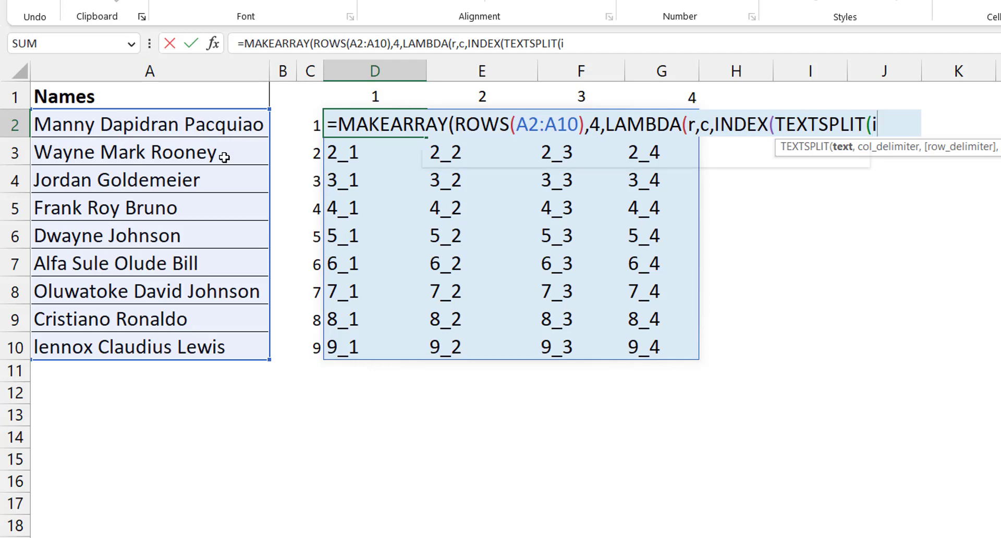
key("Tab")
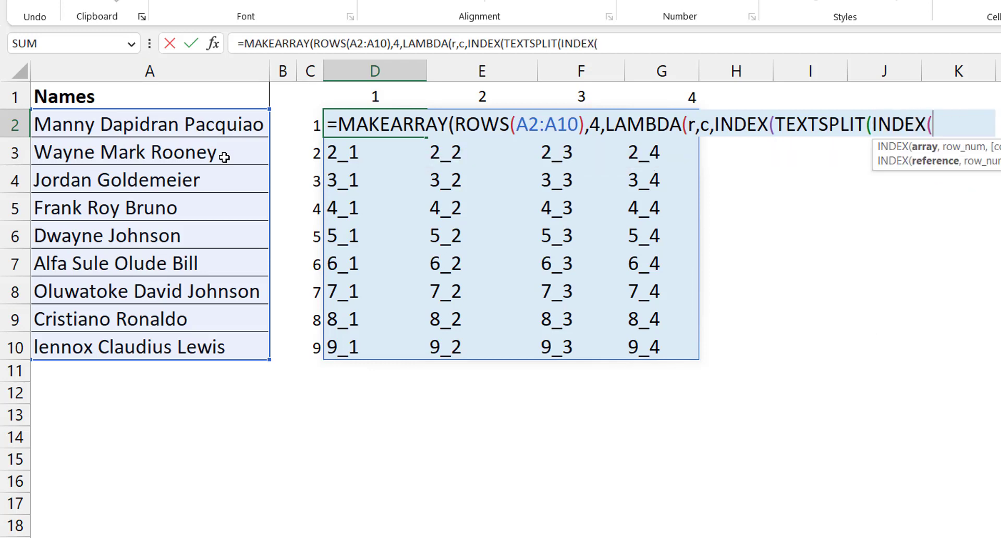
left_click(151, 124)
key("ctrl+shift+Down")
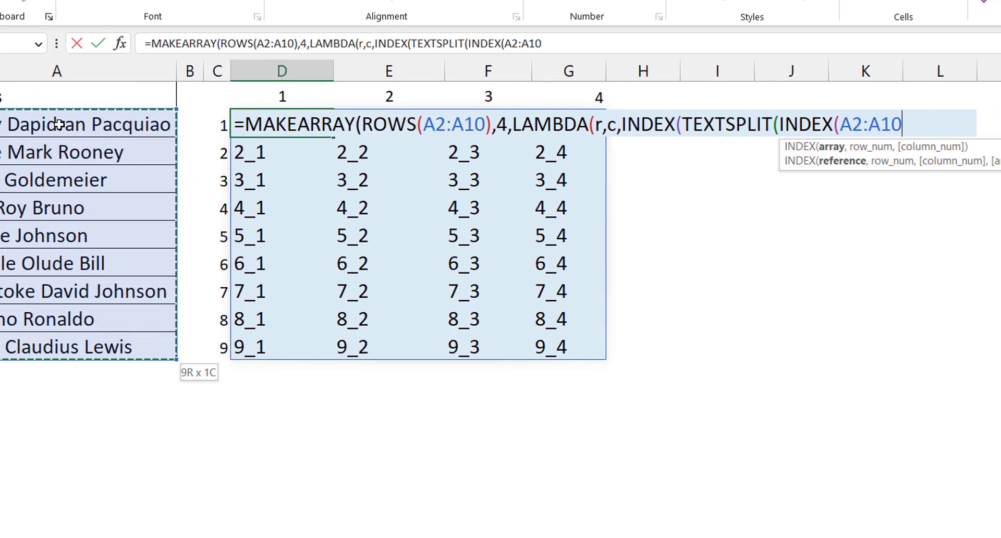
type(",")
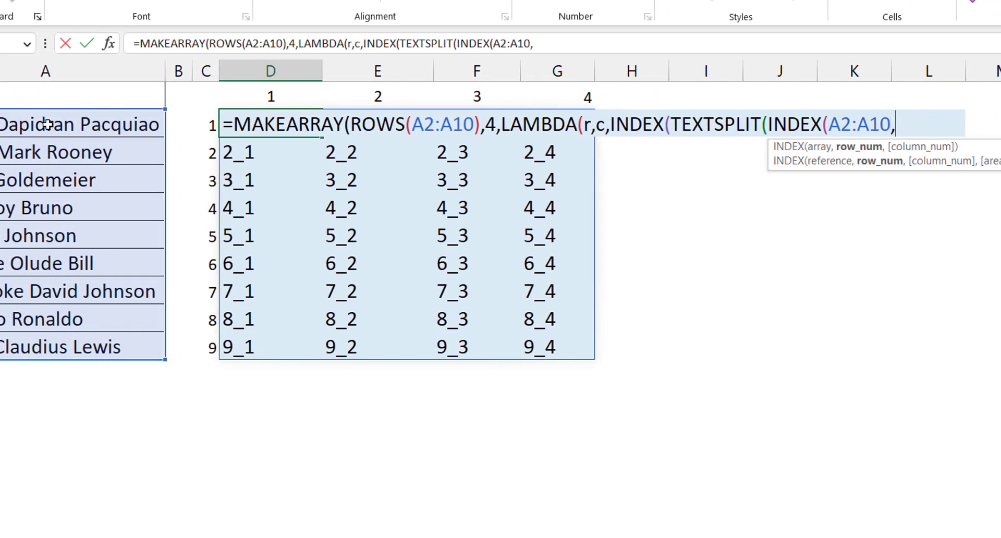
type("r")
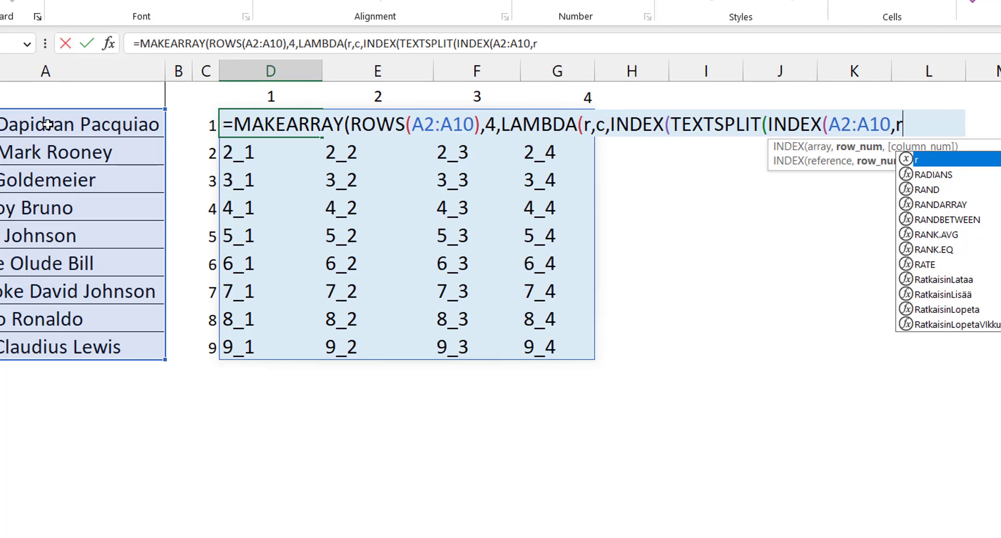
type(",0")
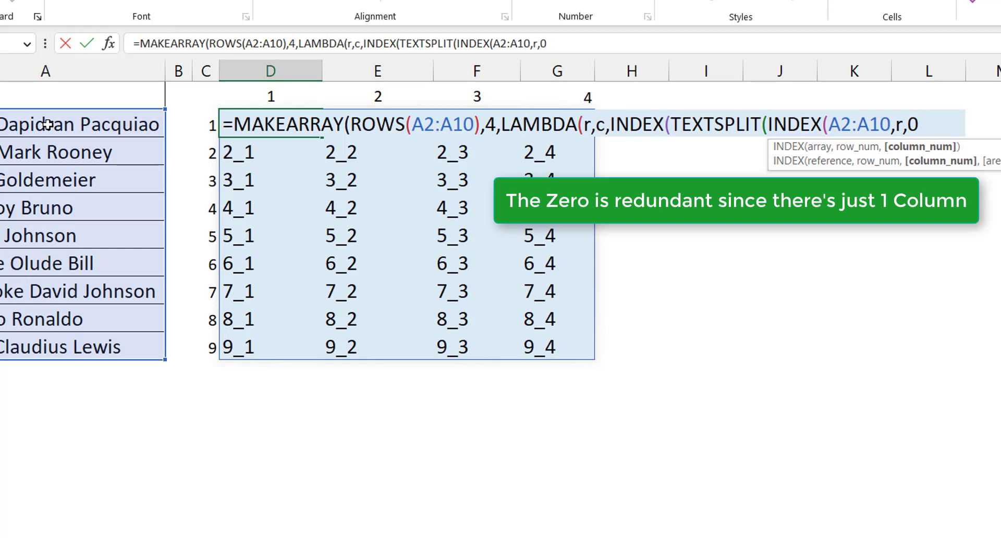
type(")")
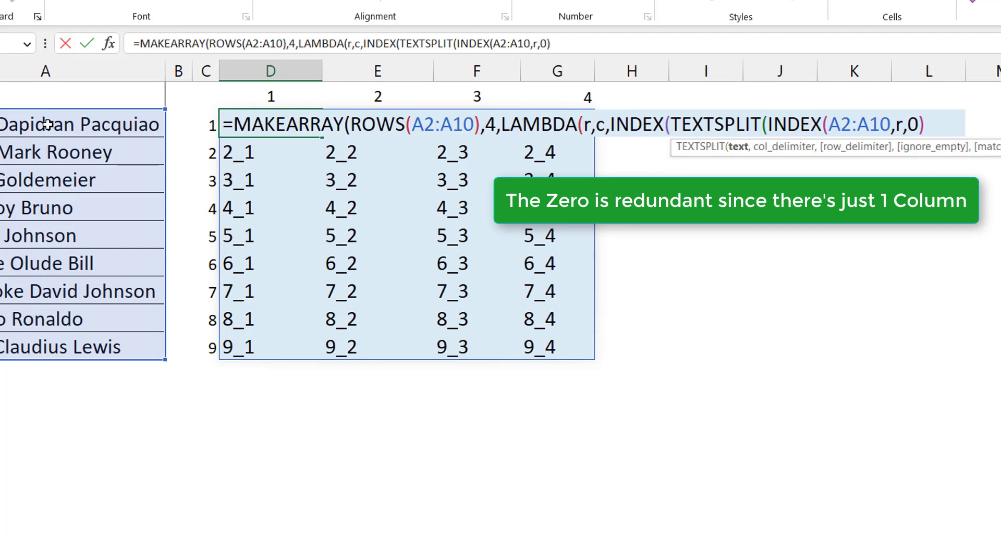
type(",\" \"")
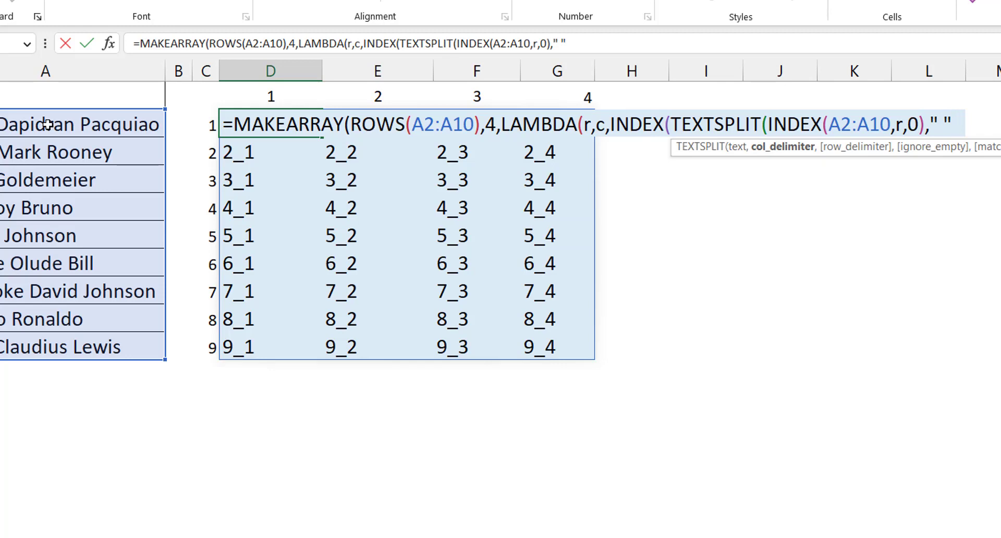
type(")")
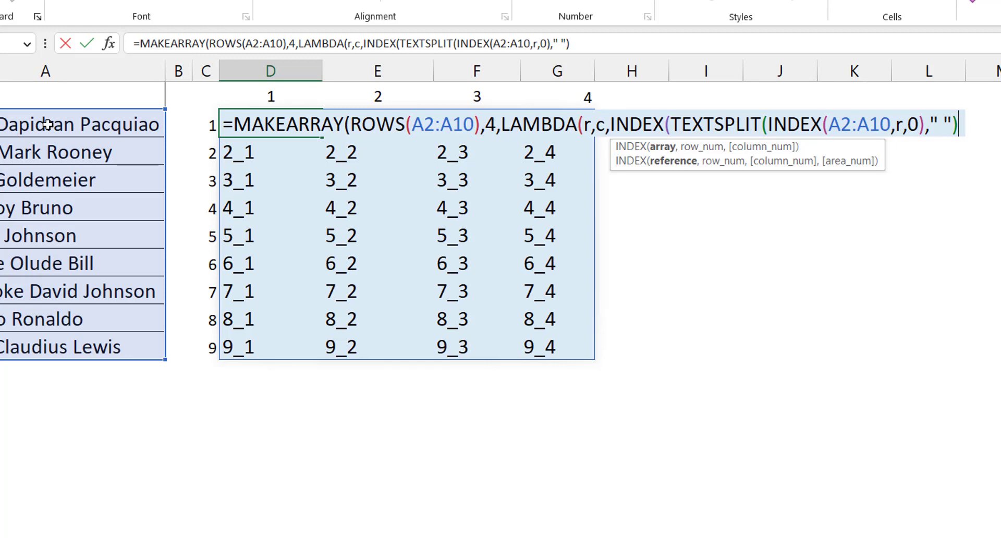
Finish the outer INDEX with row number 1 and column number c, close all brackets, and enter the formula in D2.
type(",")
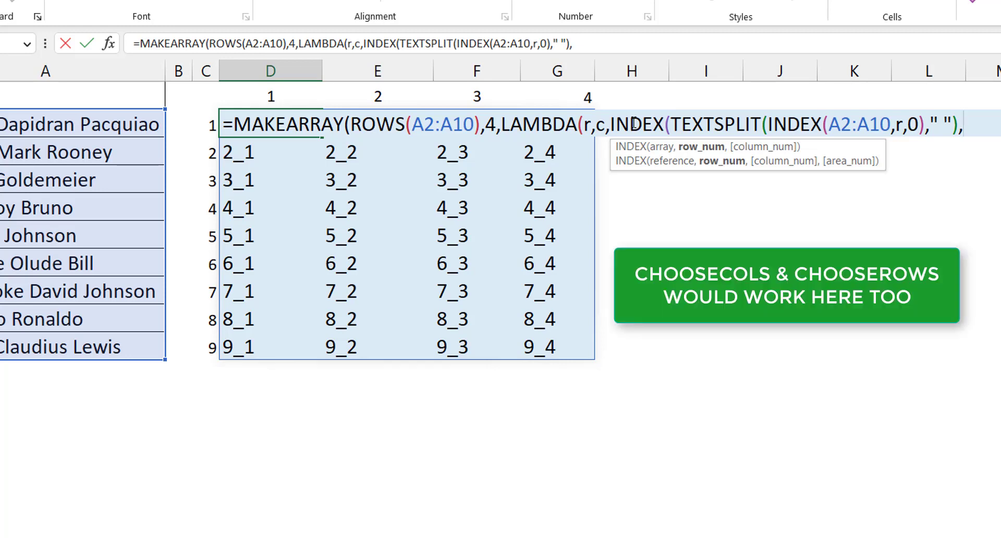
type("1,")
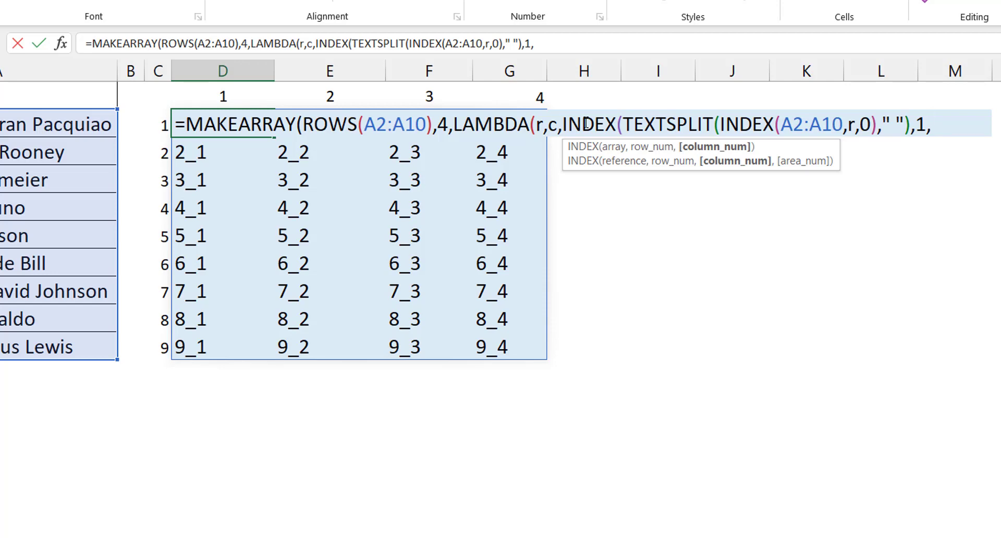
type("c")
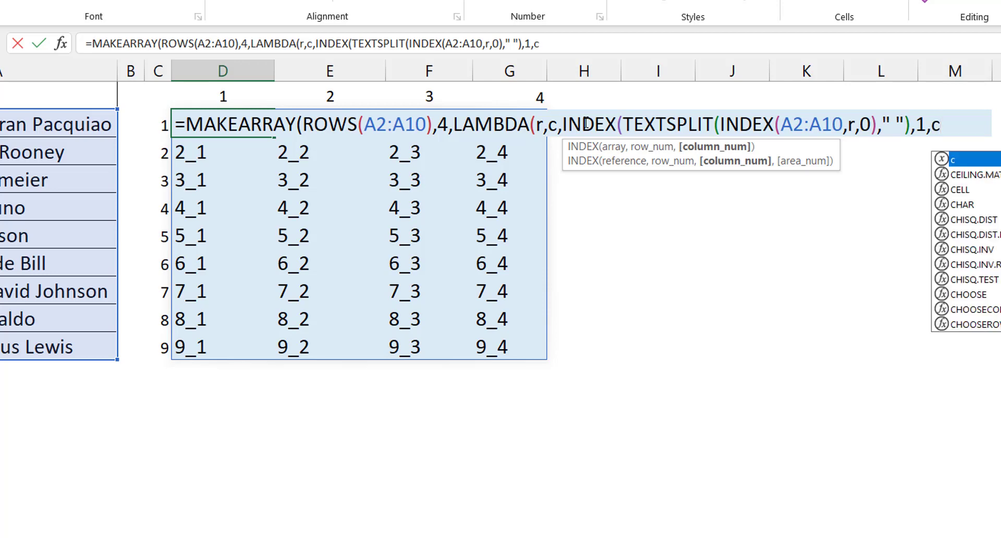
type(")")
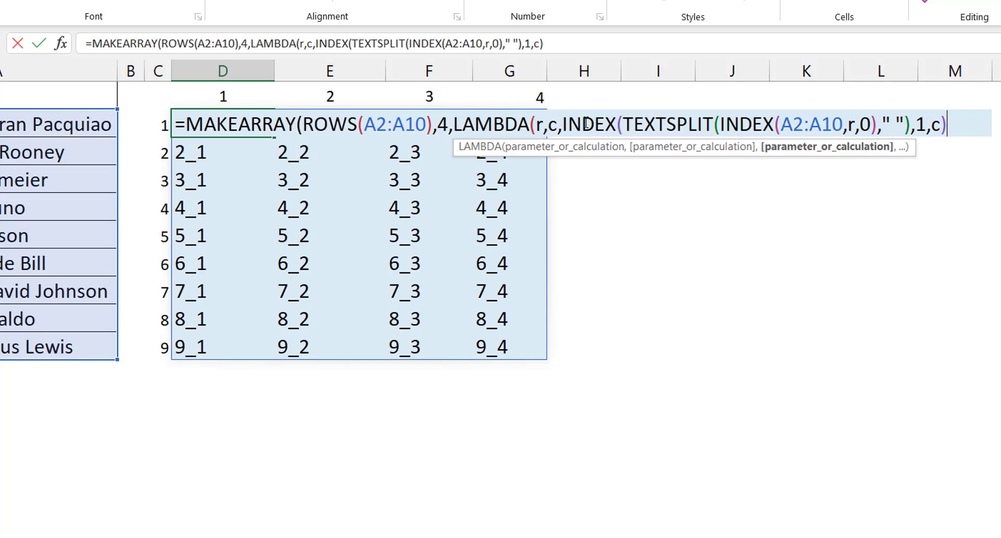
key("BackSpace")
type("))")
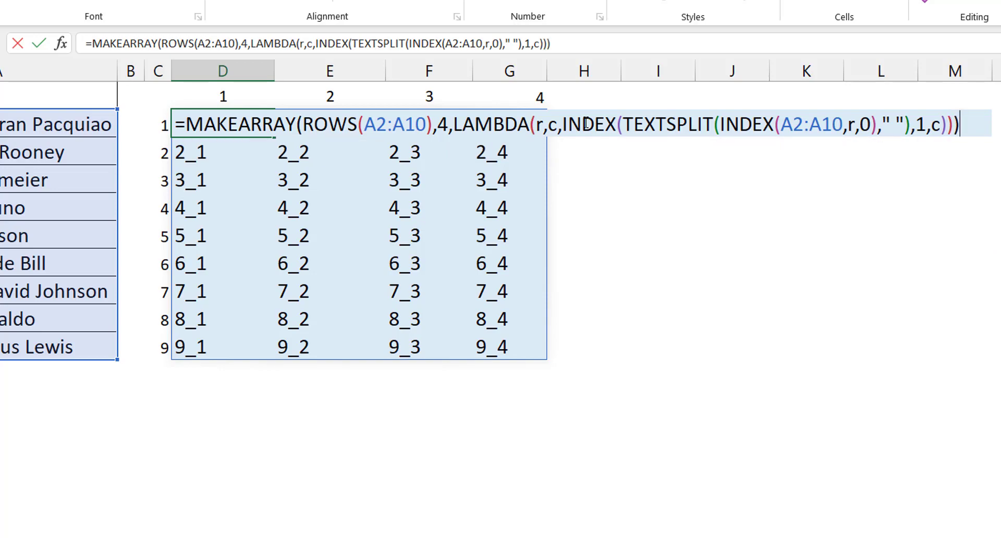
key("Return")
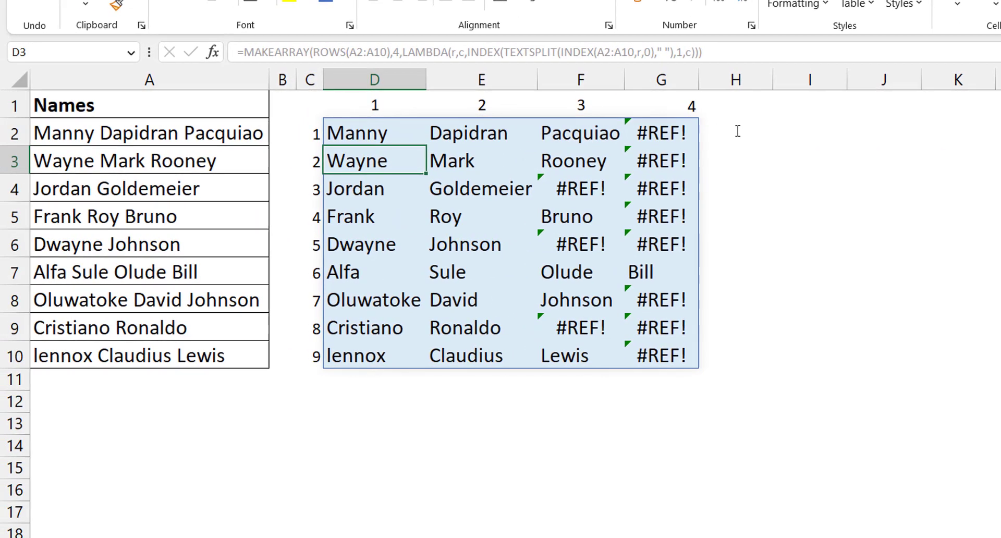
Wrap the D2 formula in IFERROR with an empty string ("") as the value for errors.
key("Up")
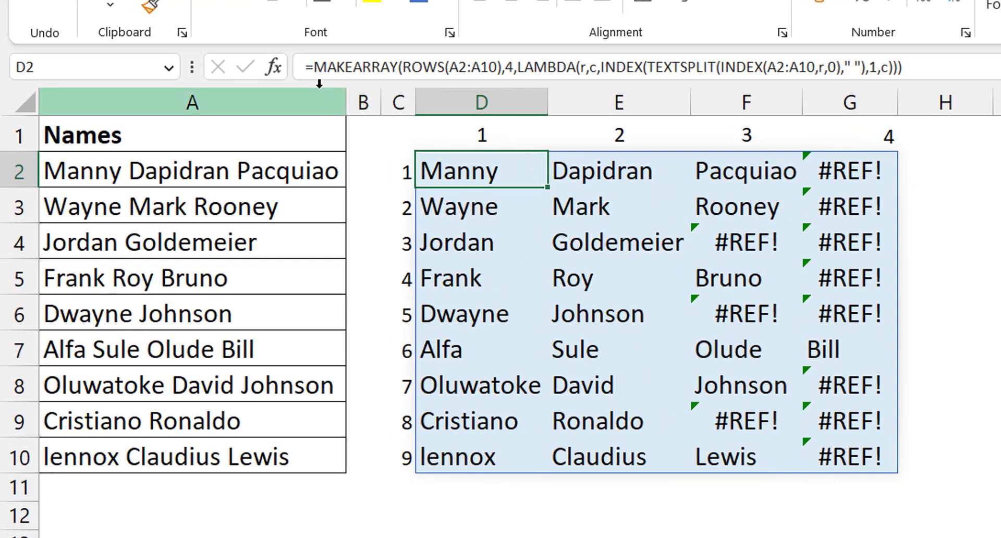
left_click(313, 67)
type("if")
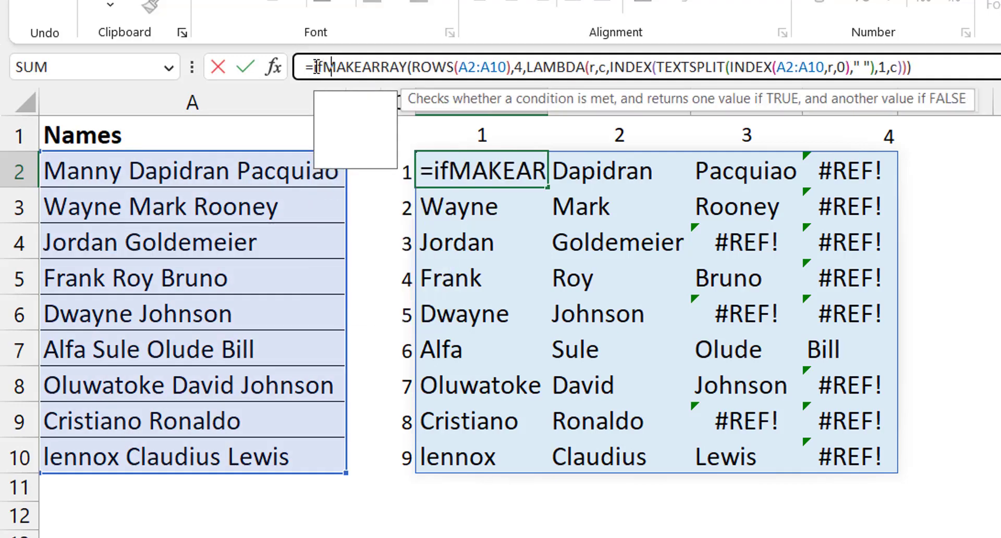
type("err")
key("Tab")
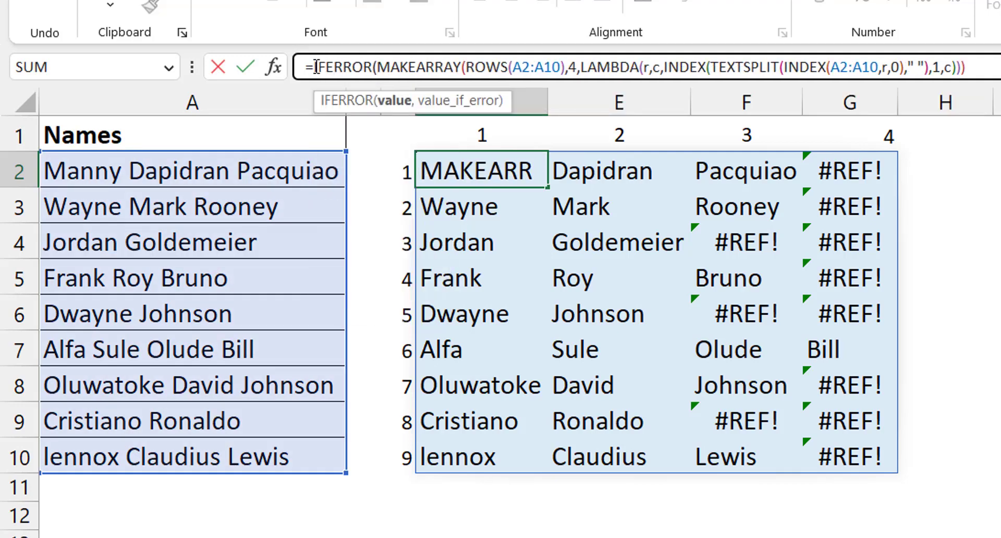
key("End")
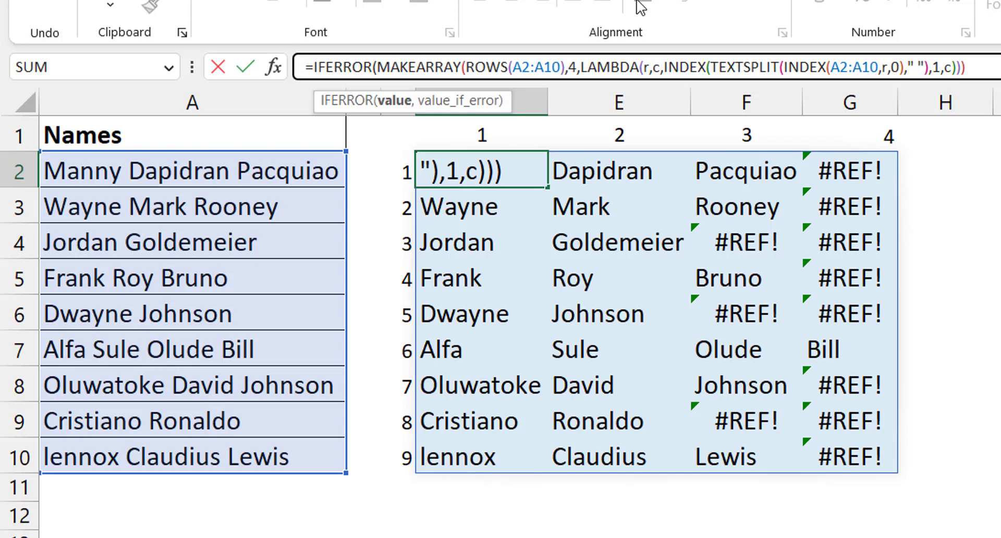
type(",\"\")")
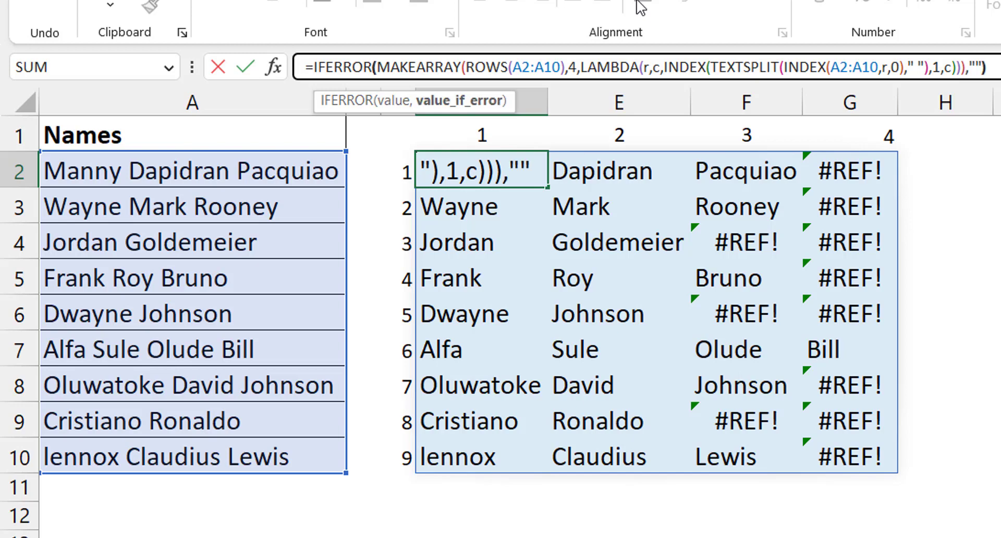
key("ctrl+Return")
key("Down")
key("Up")
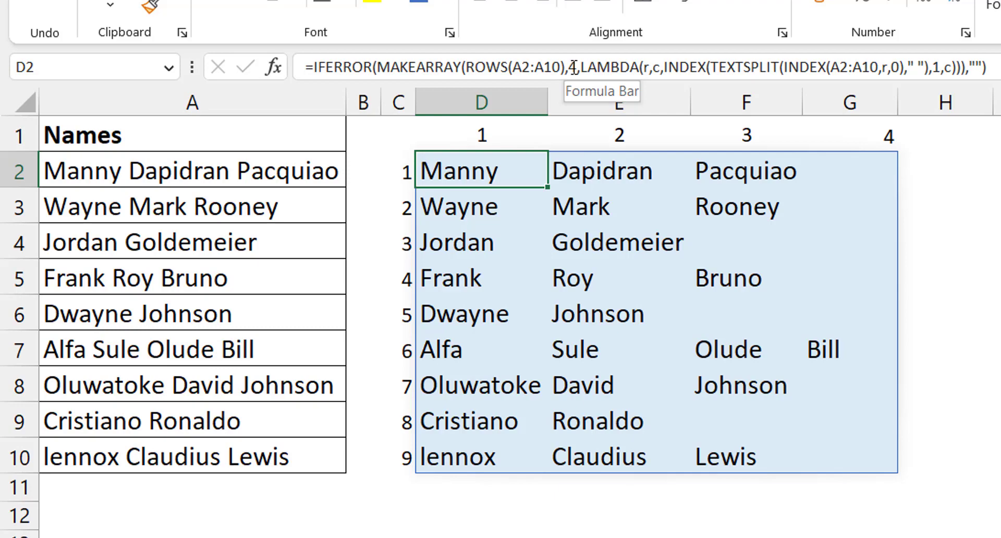
Append one more surname to the end of the four-word full name in A7.
double_click(299, 344)
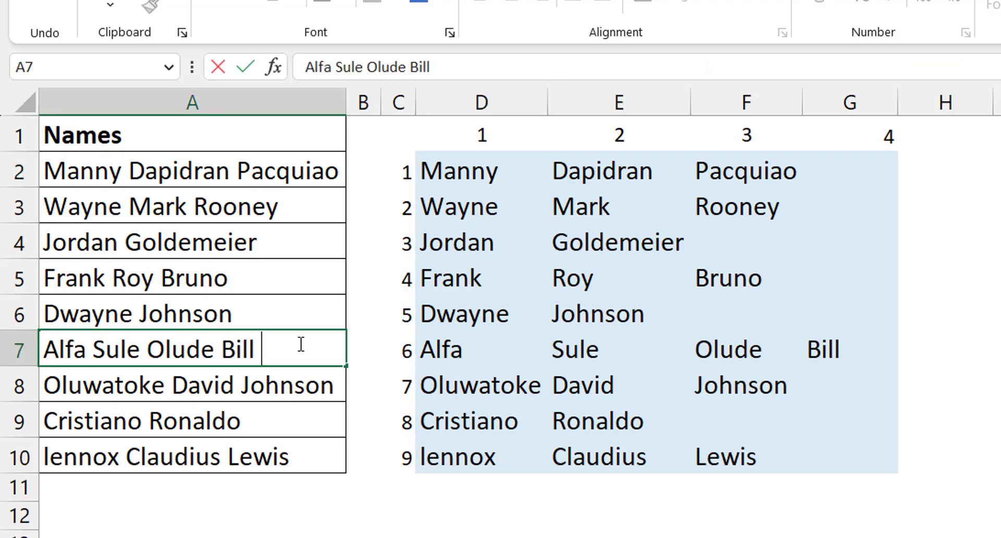
type("clinton")
key("Return")
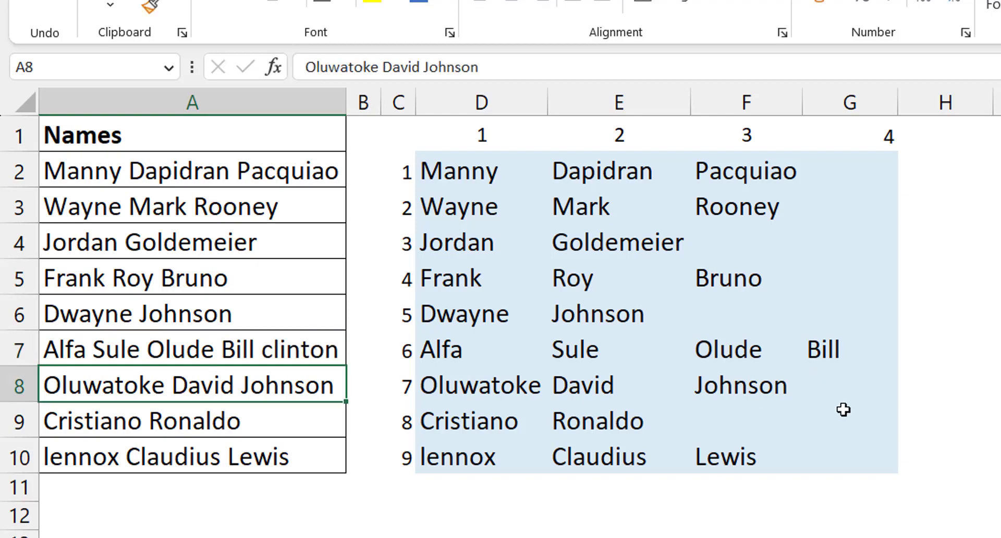
Try 5 as the columns argument of MAKEARRAY in the D2 formula.
left_click(480, 175)
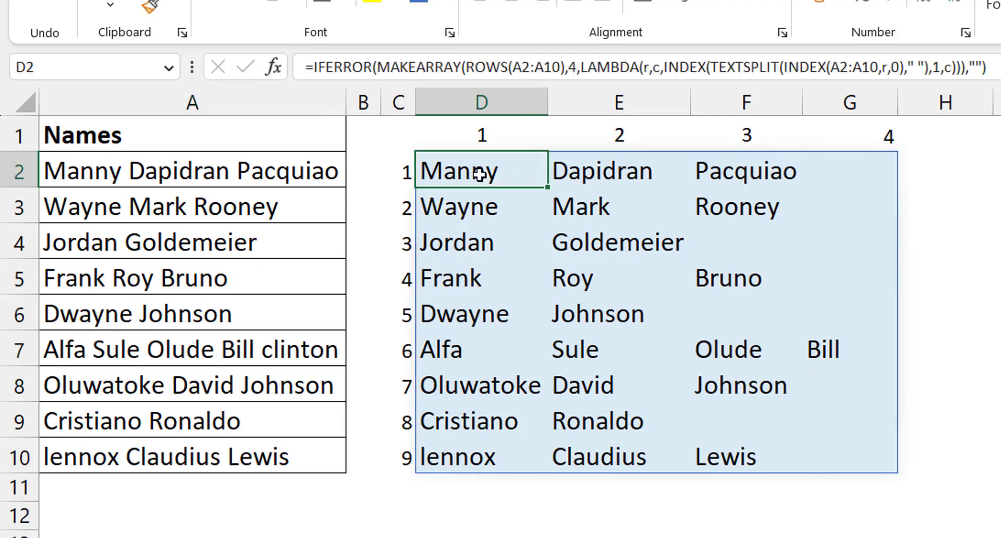
left_click(582, 71)
key("Left")
key("BackSpace")
type("5")
key("Return")
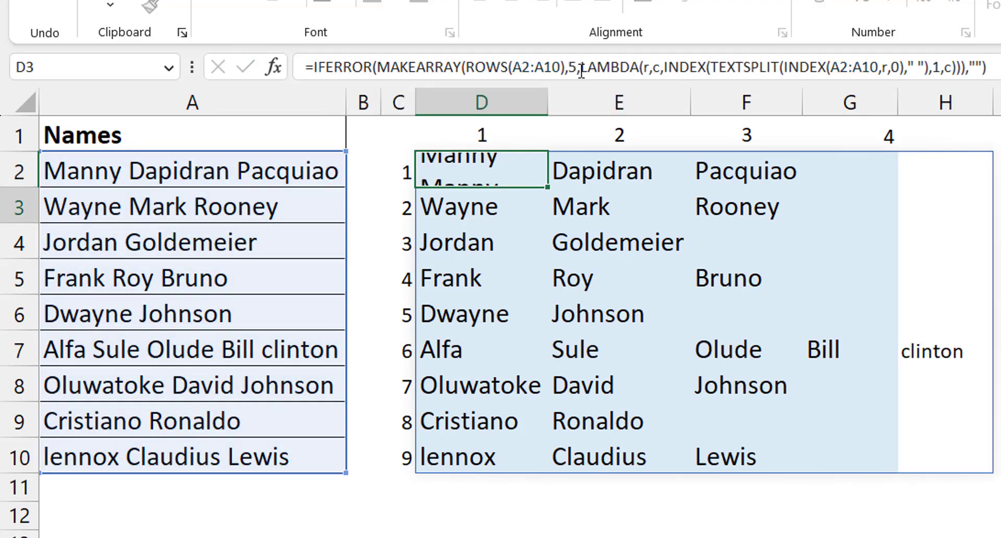
key("Up")
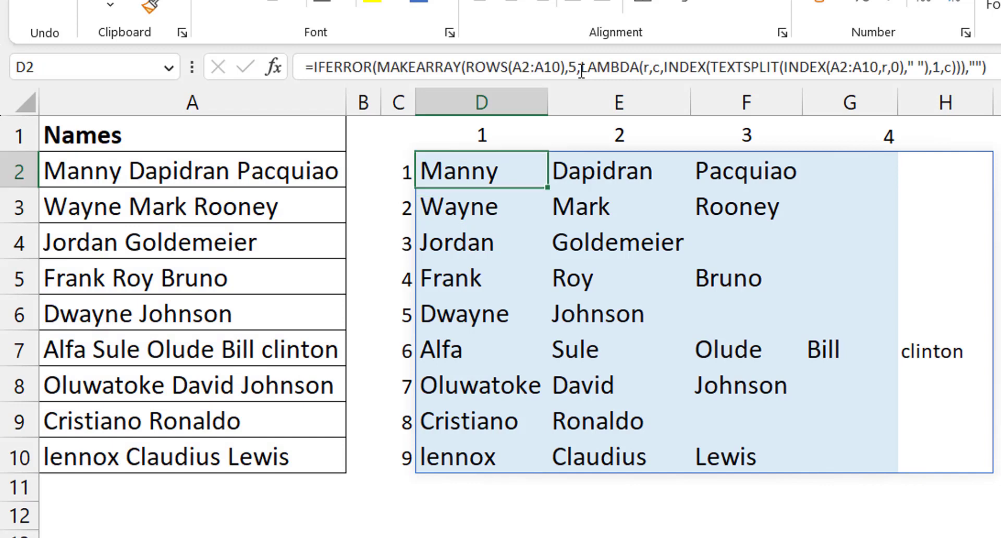
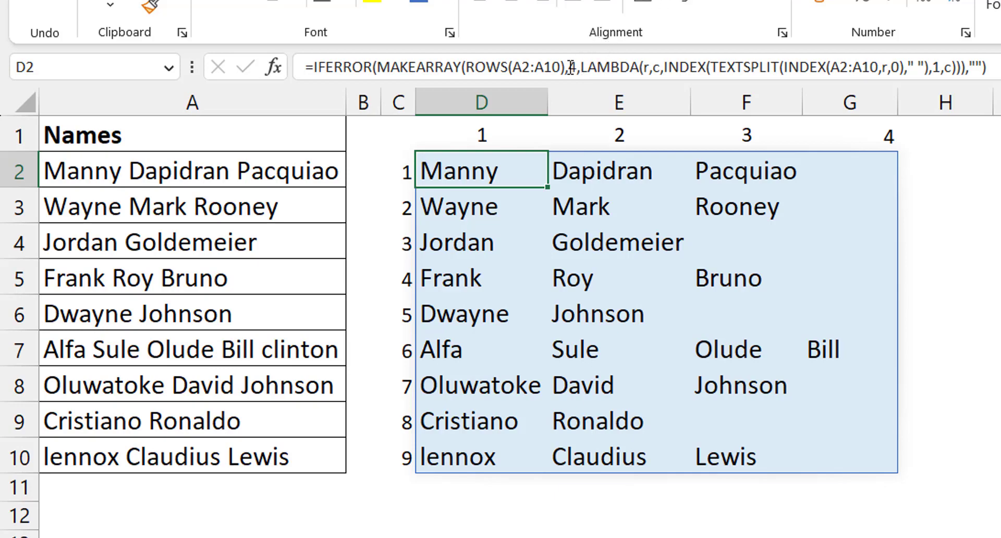
left_click(580, 66)
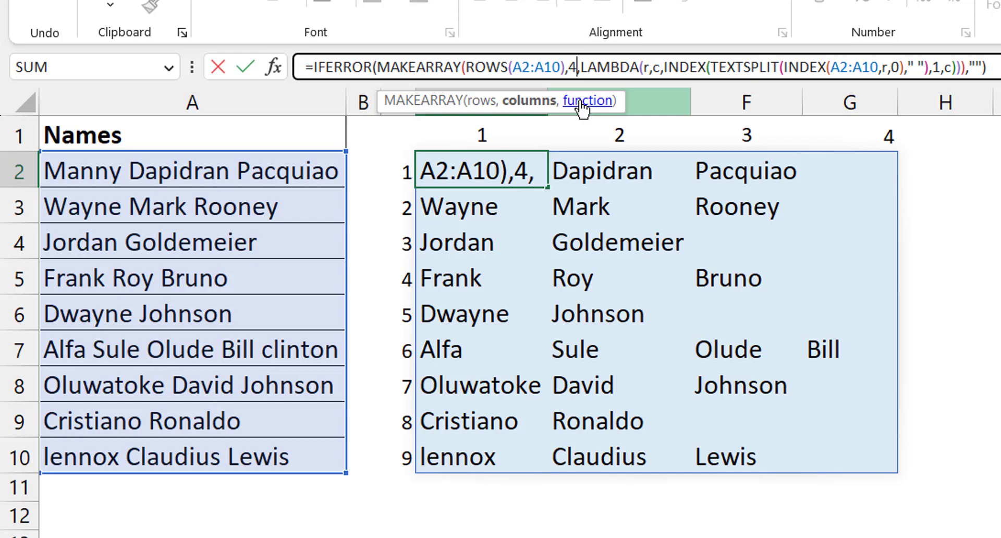
key("ctrl+Return")
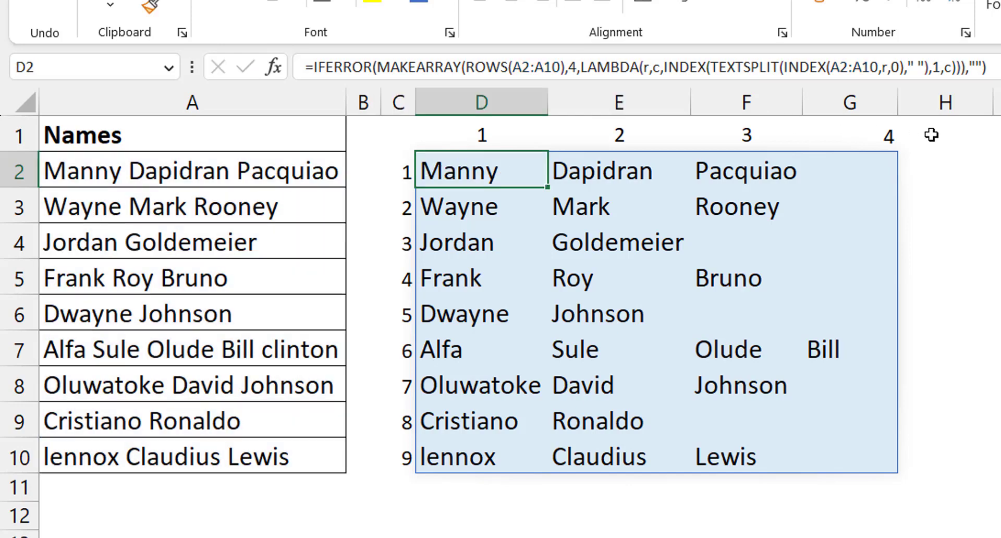
Start a helper formula in H2 with LEN(A2:A10) to count the characters of each full name.
left_click(972, 161)
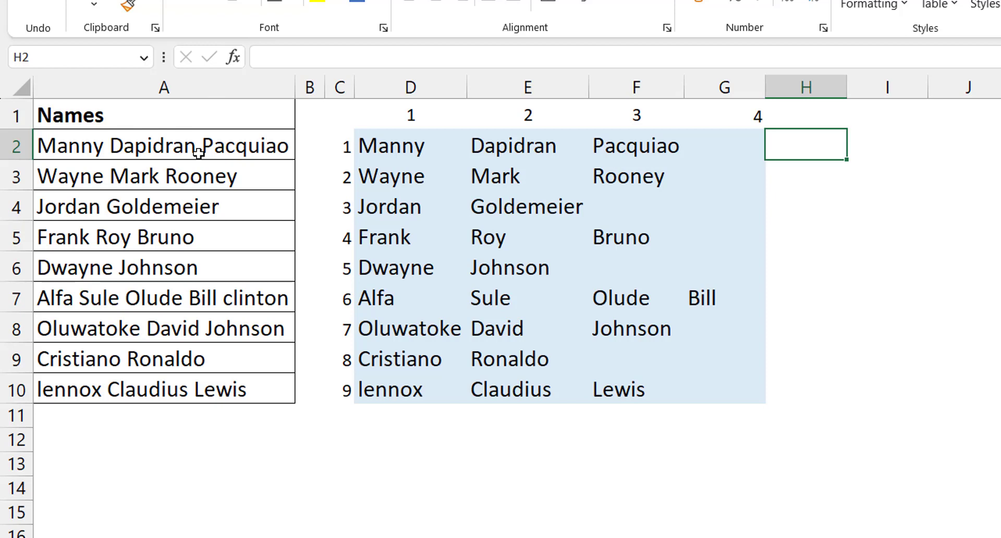
type("=len")
key("Tab")
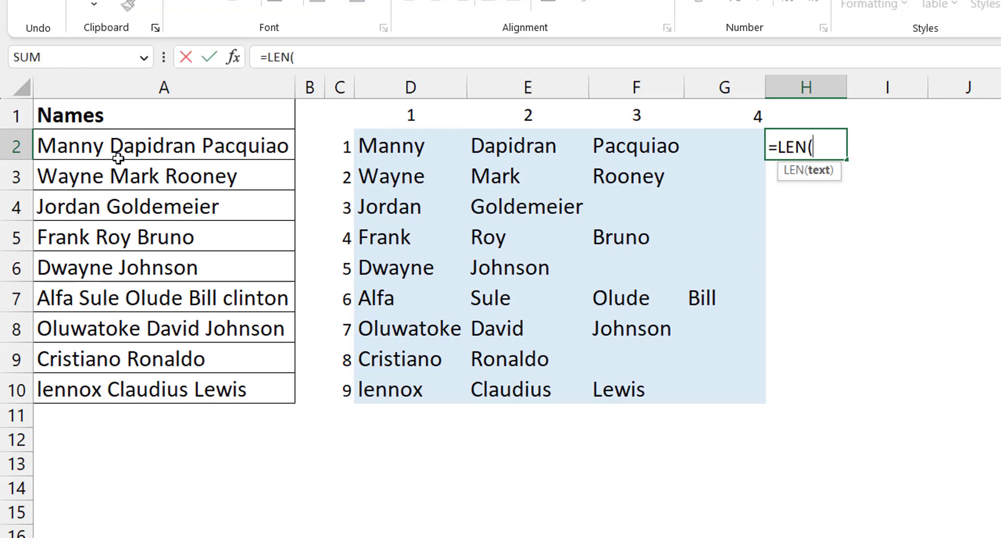
left_click(131, 149)
key("ctrl+shift+Down")
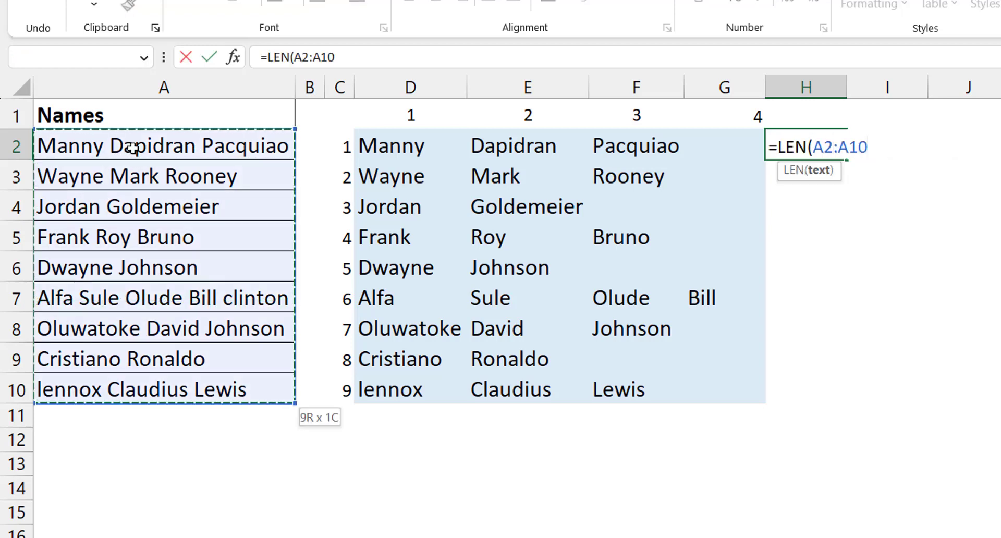
type(")")
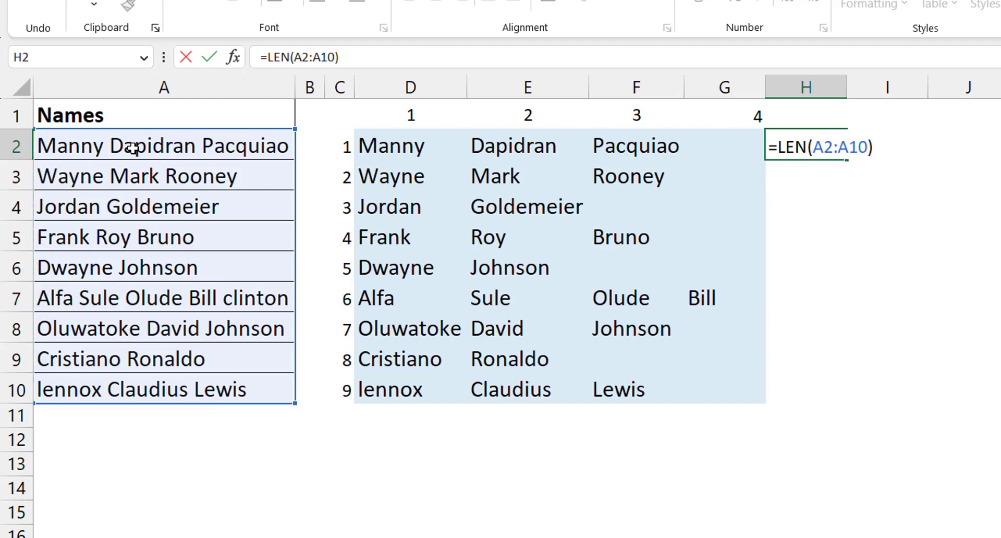
Subtract LEN(SUBSTITUTE(A2," ","")) from the LEN function in H2 and enter the formula.
type("-le")
key("Tab")
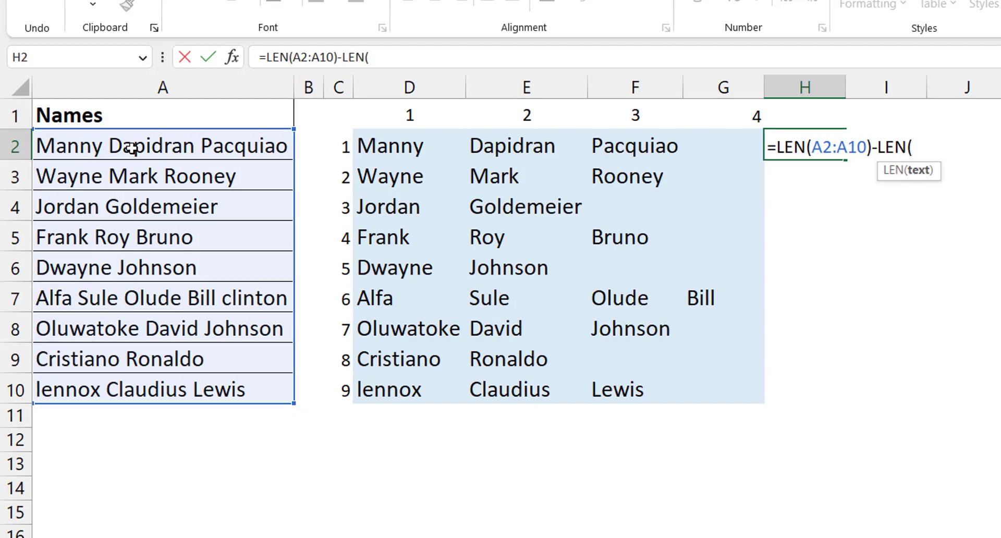
type("substi")
key("Tab")
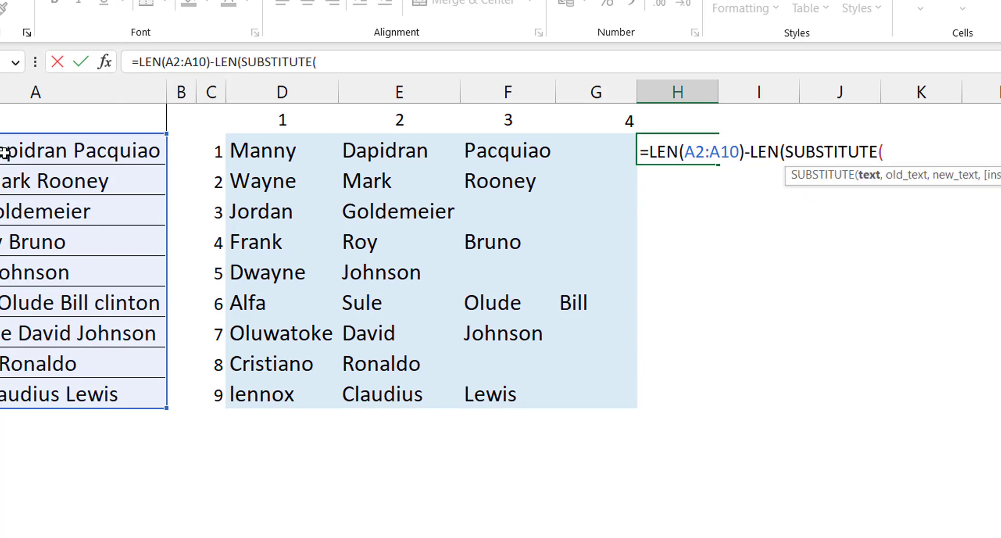
left_click(66, 150)
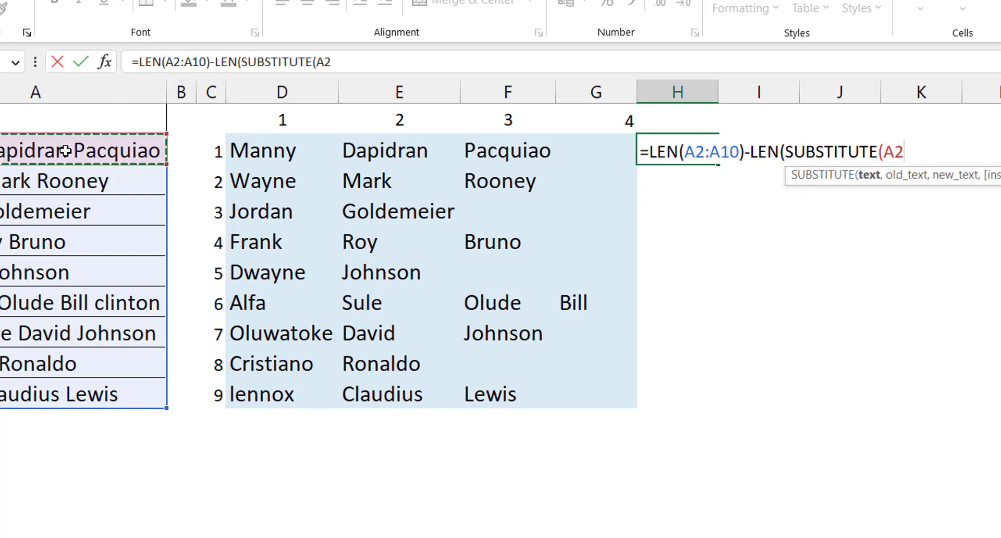
key("ctrl+shift+Down")
left_click(65, 150)
type(",\"")
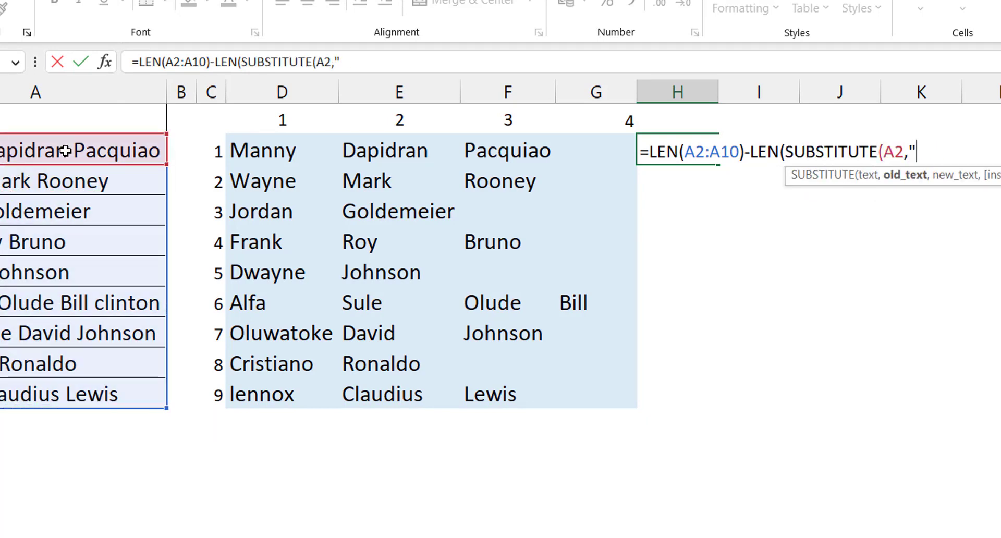
type(" \",\"\"")
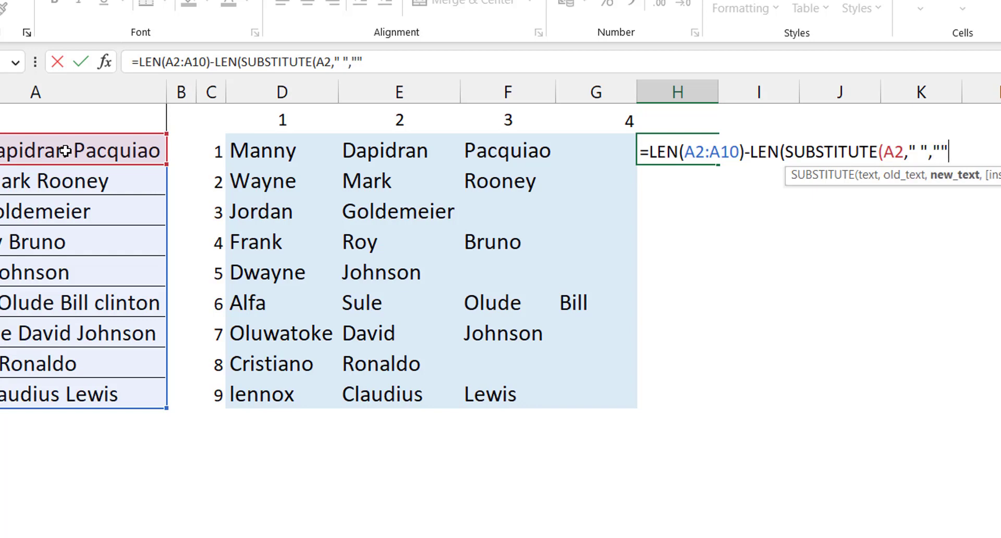
type(")")
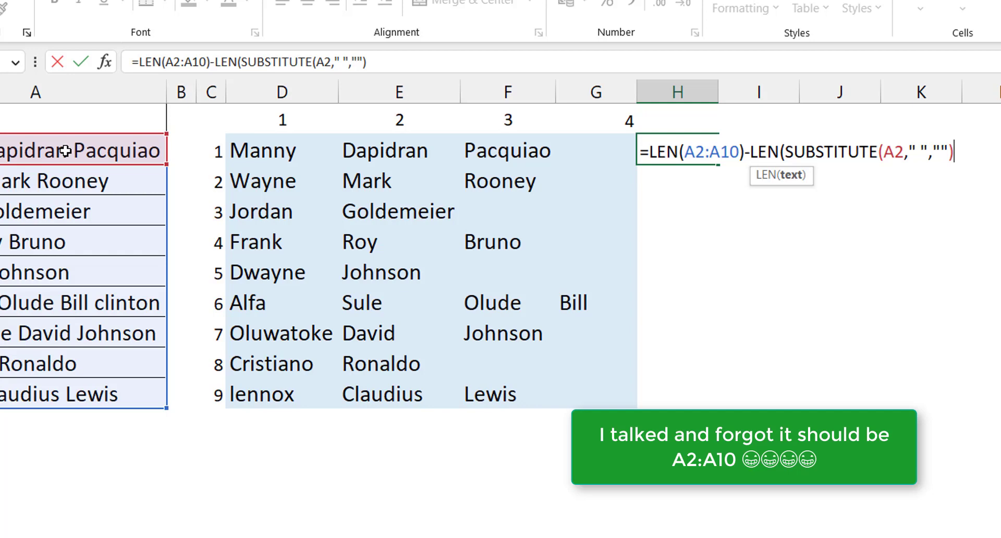
type(")")
key("Return")
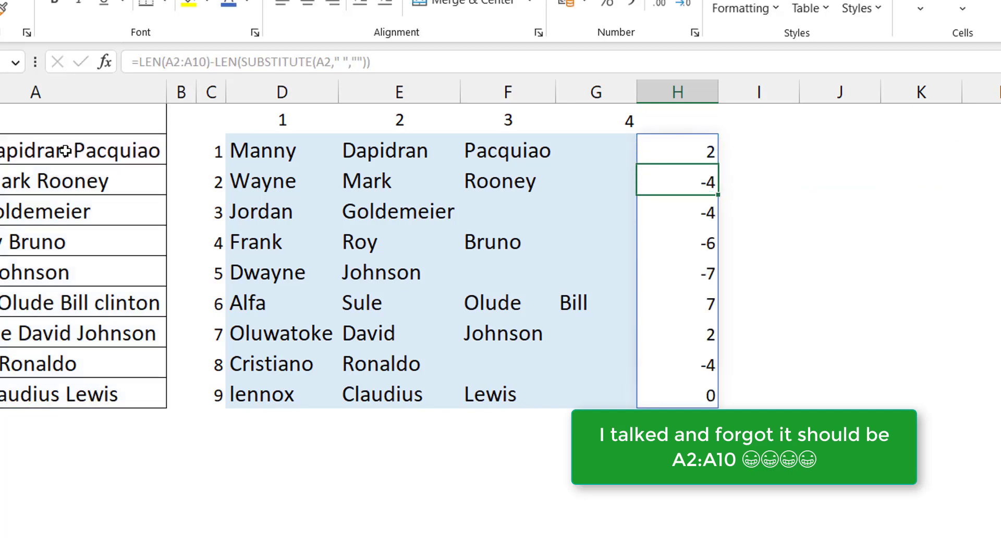
Extend the SUBSTITUTE text reference in the H2 formula to A2:A10.
key("Up")
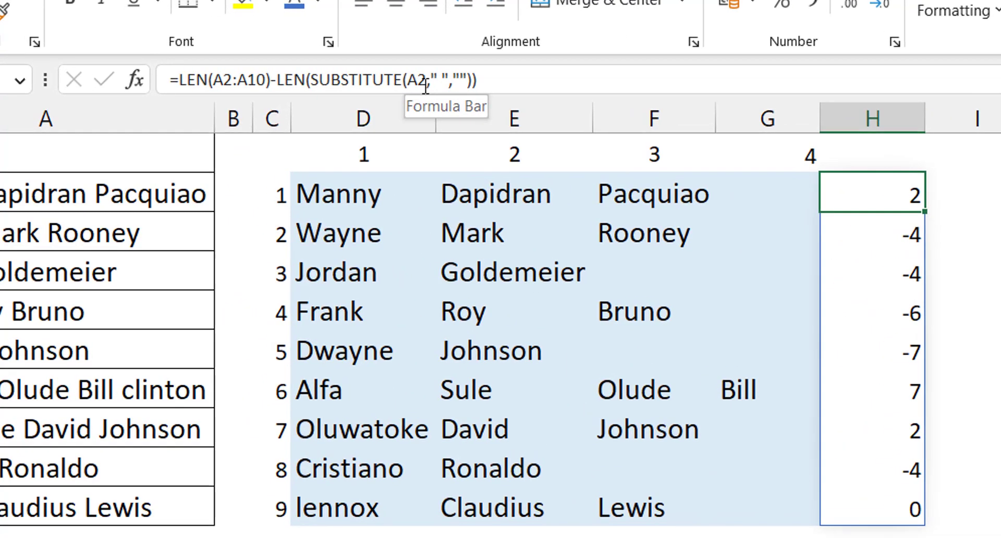
left_click(425, 86)
type(":A1")
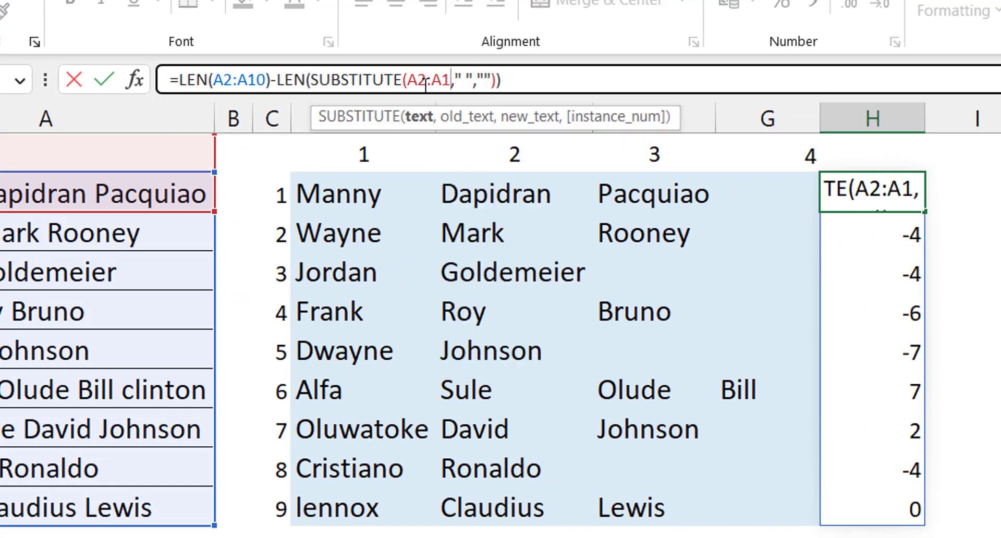
type("0")
key("Return")
key("Up")
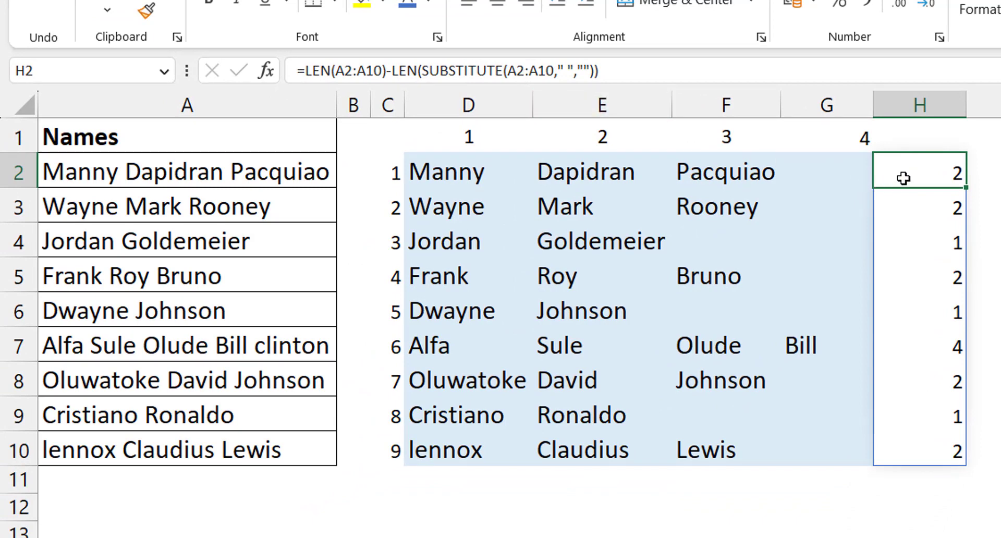
Add 1 to the end of the H2 formula so it counts the words in each name.
left_click(672, 74)
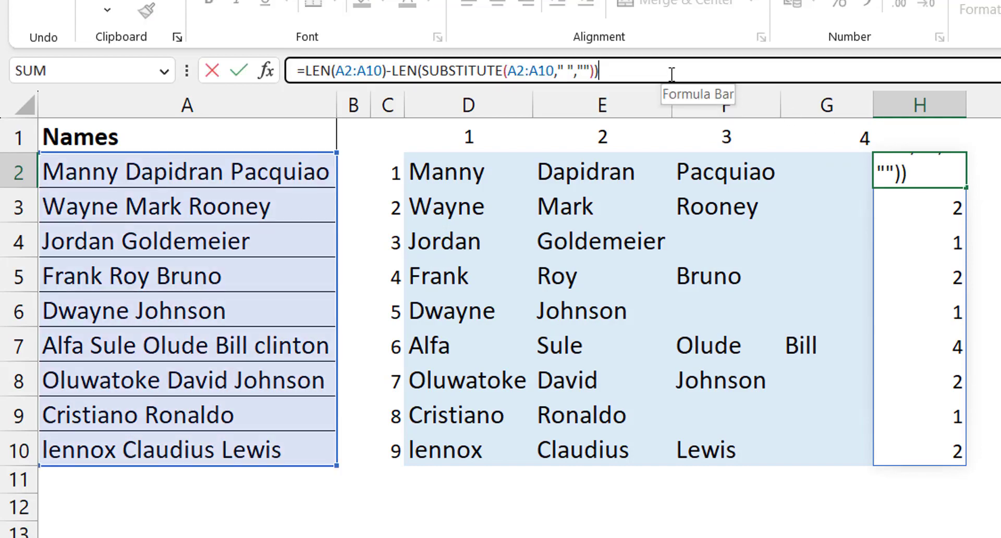
type("+1")
key("Return")
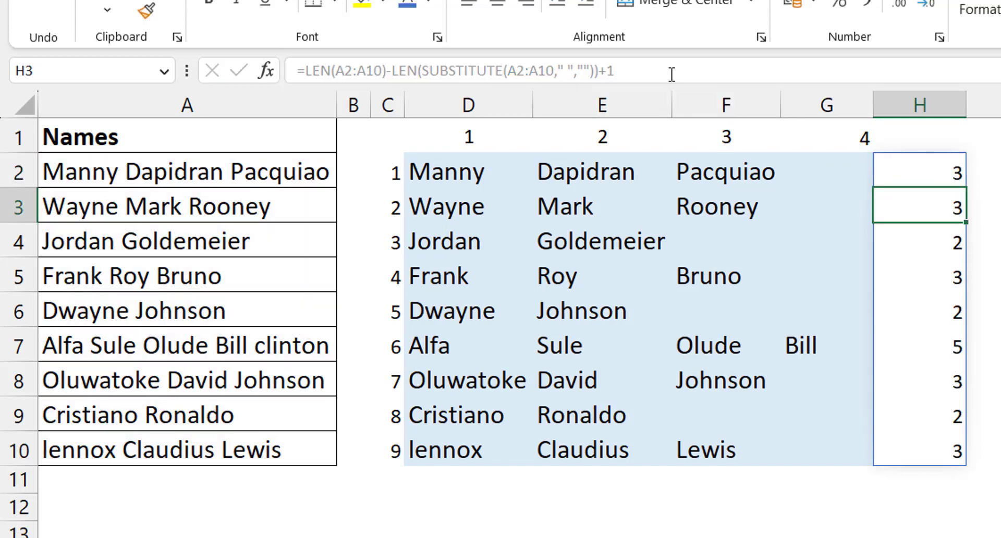
key("Up")
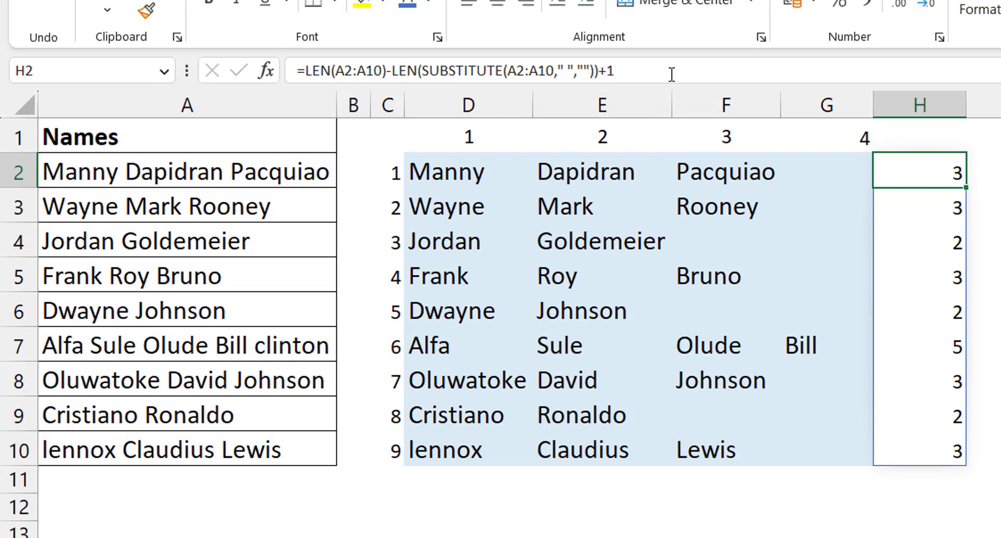
Wrap the entire H2 word-count formula, including the +1, in a MAX function.
left_click(933, 340)
left_click(917, 179)
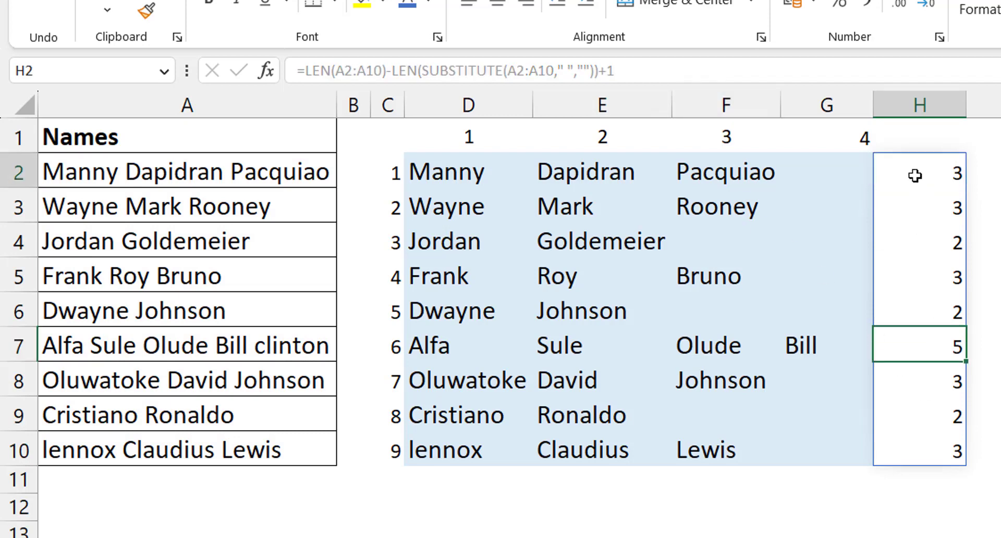
left_click(307, 72)
type("max")
key("Tab")
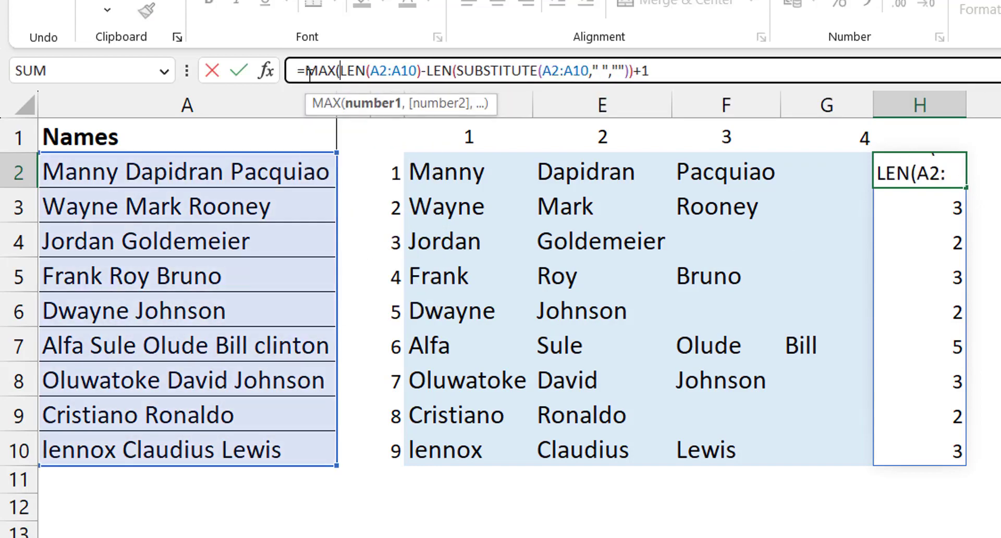
left_click(703, 66)
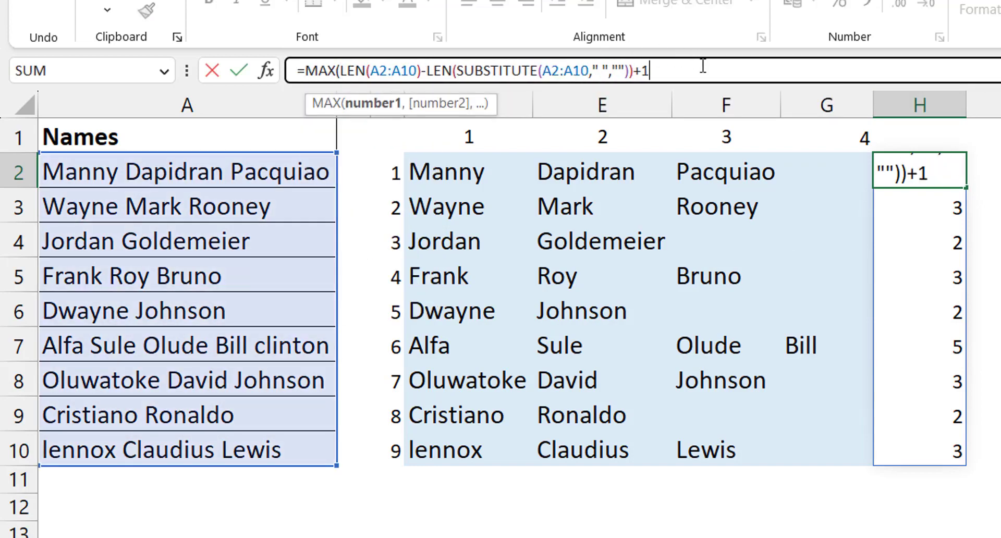
type(")")
key("Return")
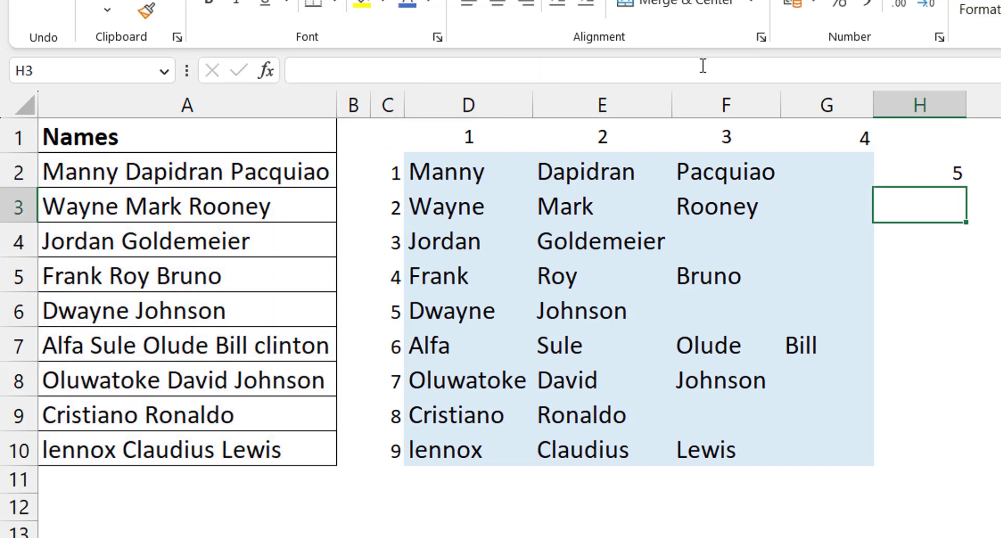
Copy the MAX word-count formula from H2 without its equals sign, leaving the cell unchanged.
key("Up")
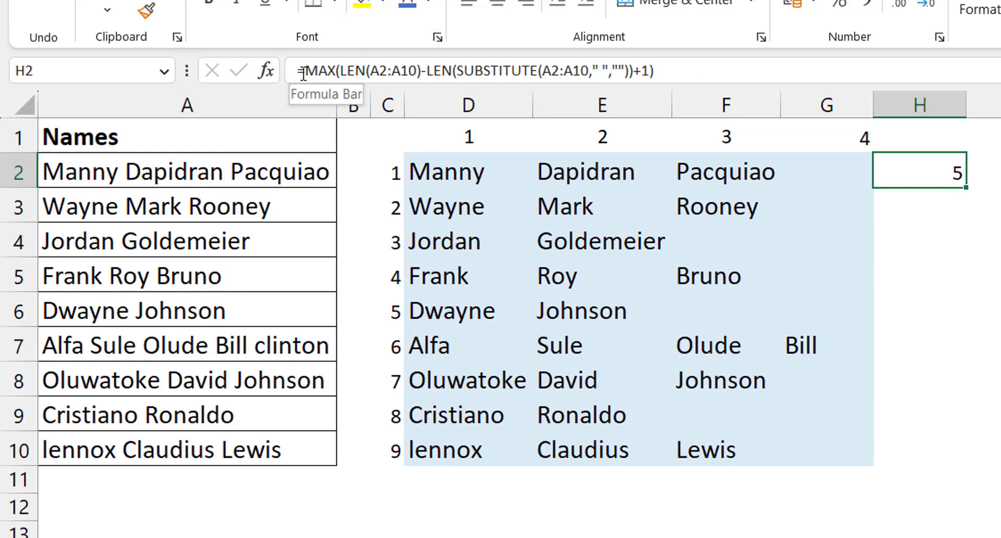
left_click_drag(304, 72, 748, 110)
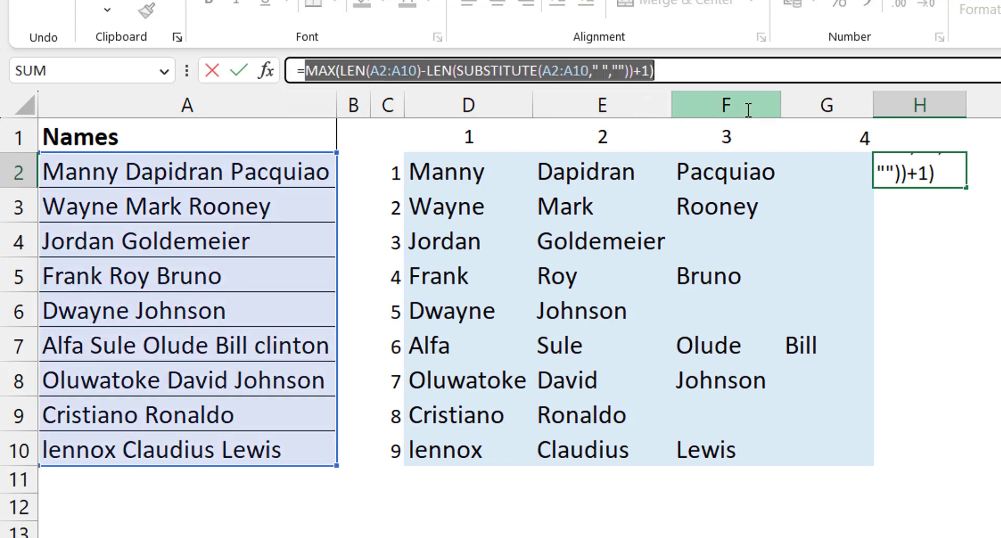
key("Escape")
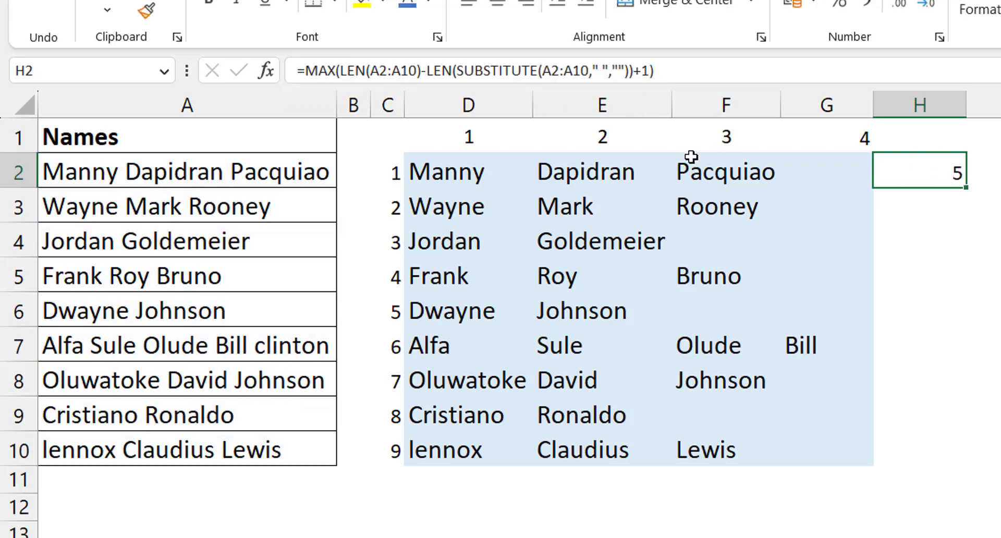
Expand the formula bar for the D2 formula and add line breaks before MAKEARRAY and before LAMBDA.
left_click(490, 171)
double_click(490, 171)
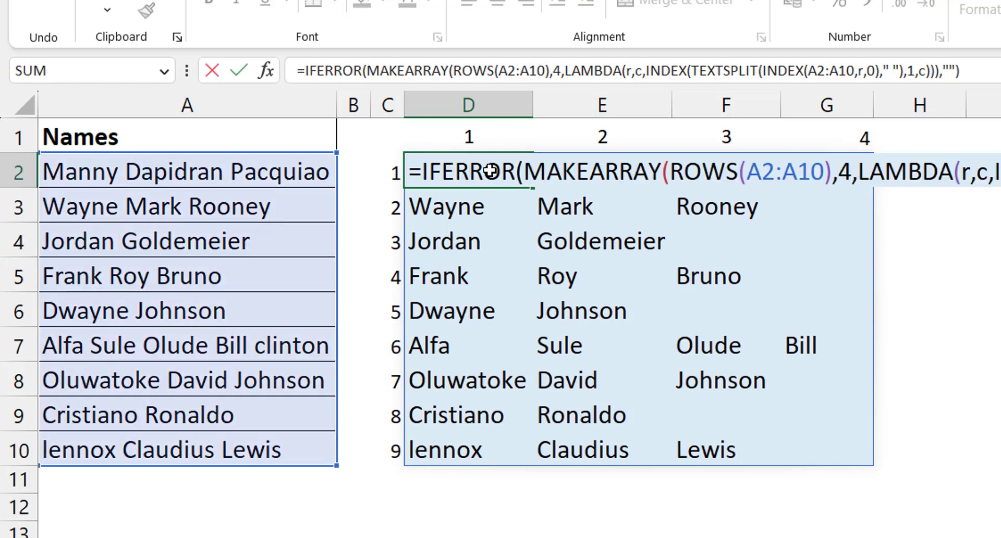
key("ctrl+shift+u")
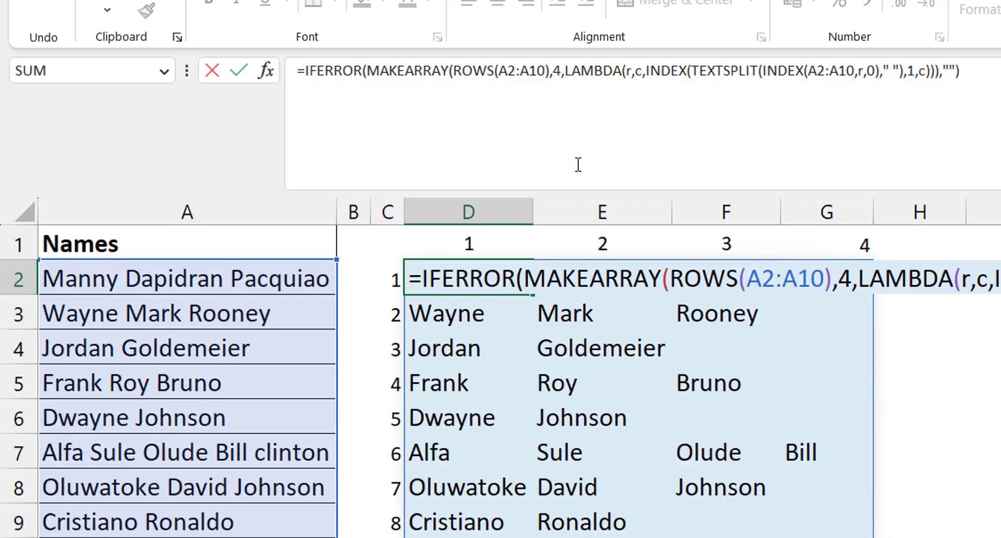
left_click(368, 72)
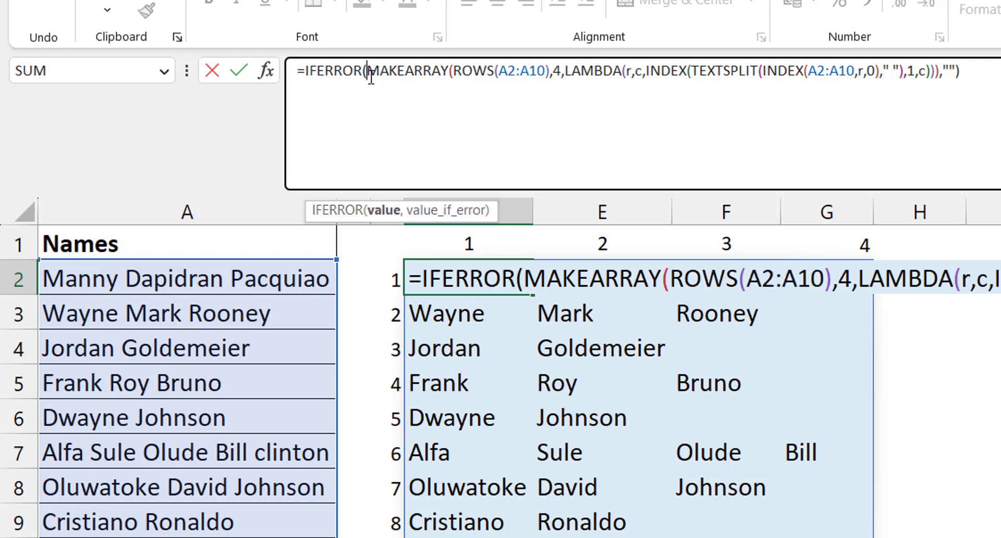
key("alt+Return")
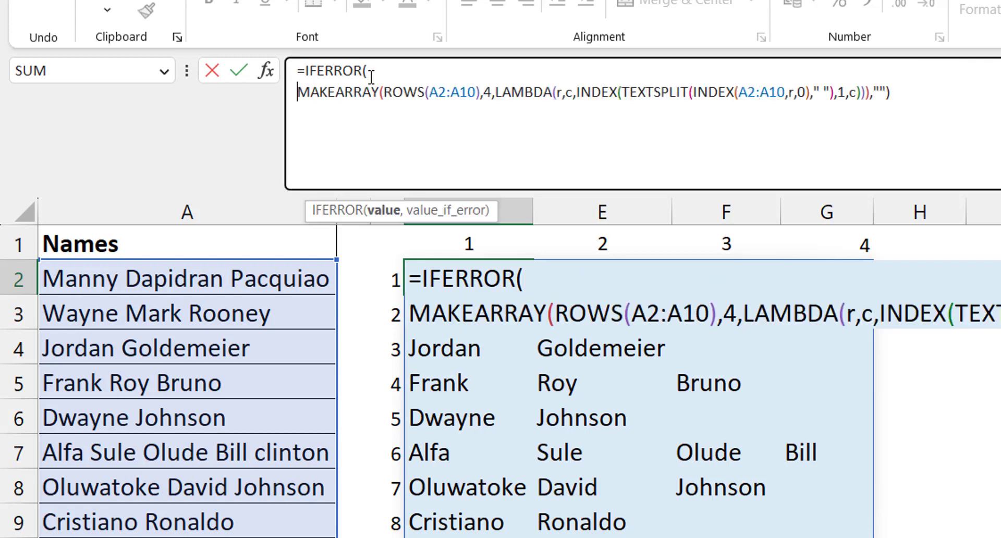
left_click(501, 93)
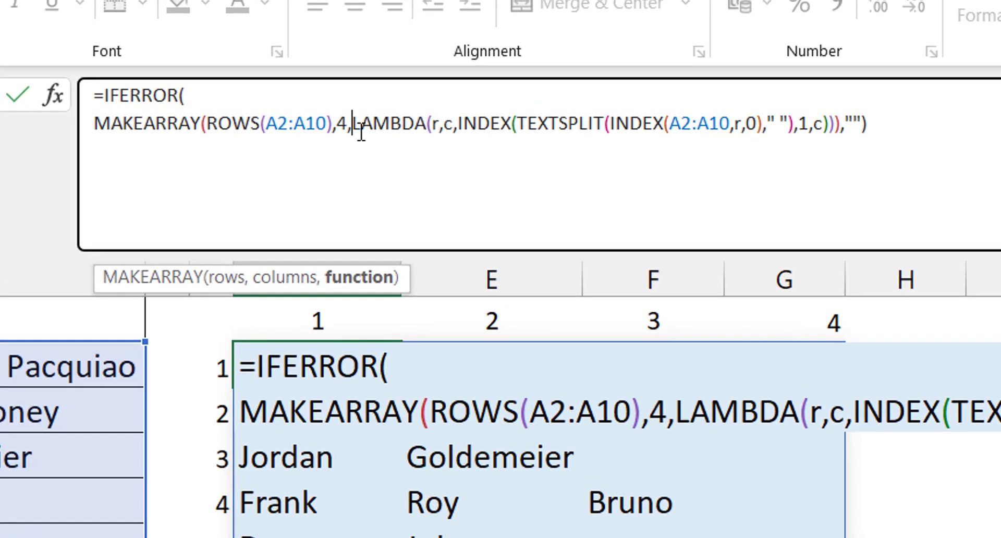
key("alt+Return")
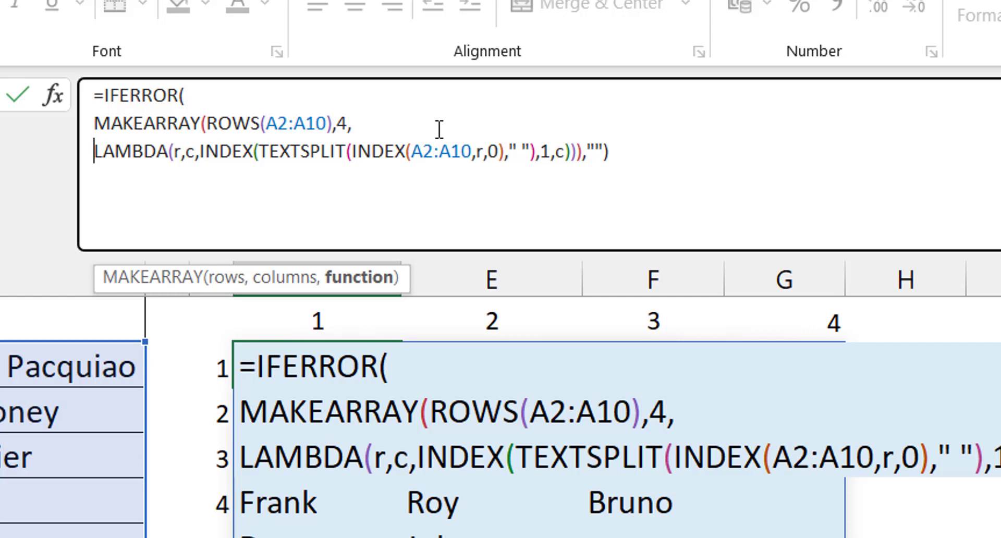
Insert a LET function on a new line after IFERROR( in D2, defining rng as A2:A10.
left_click(231, 97)
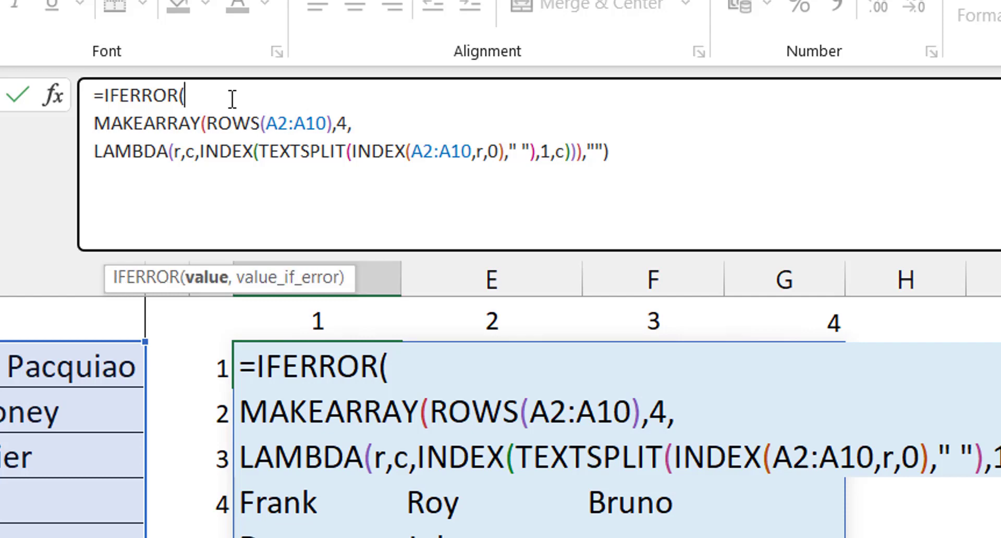
key("alt+Return")
type("let")
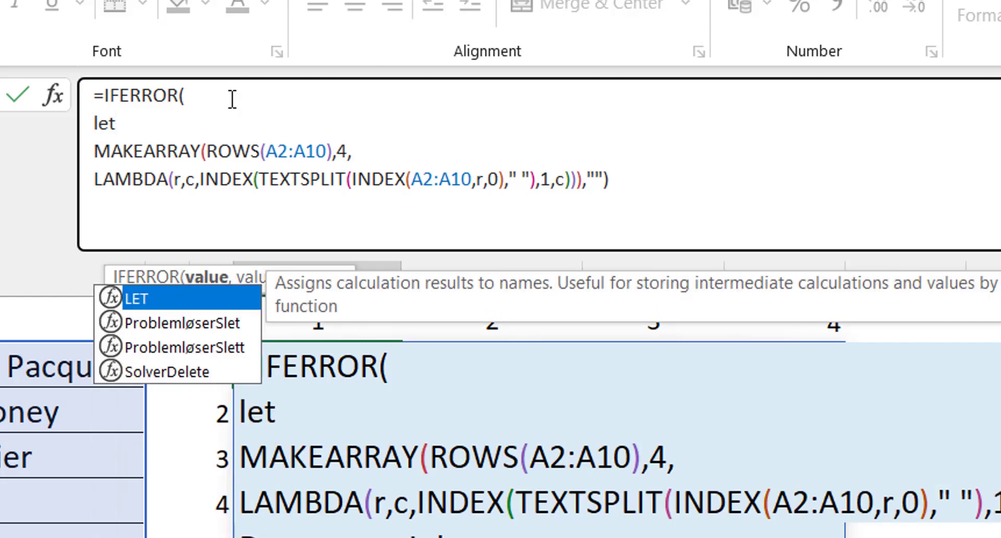
type("(")
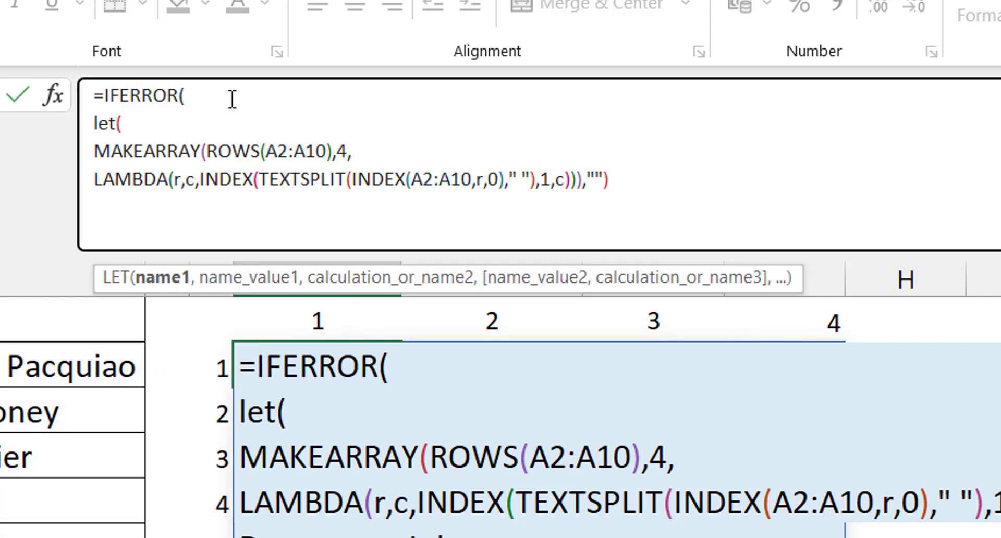
type("rng,A2")
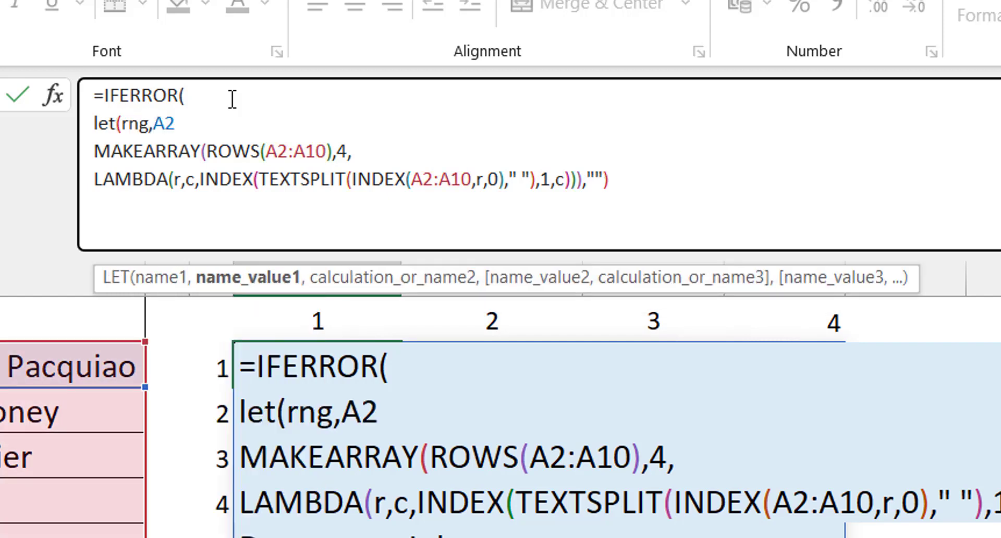
type(":A10")
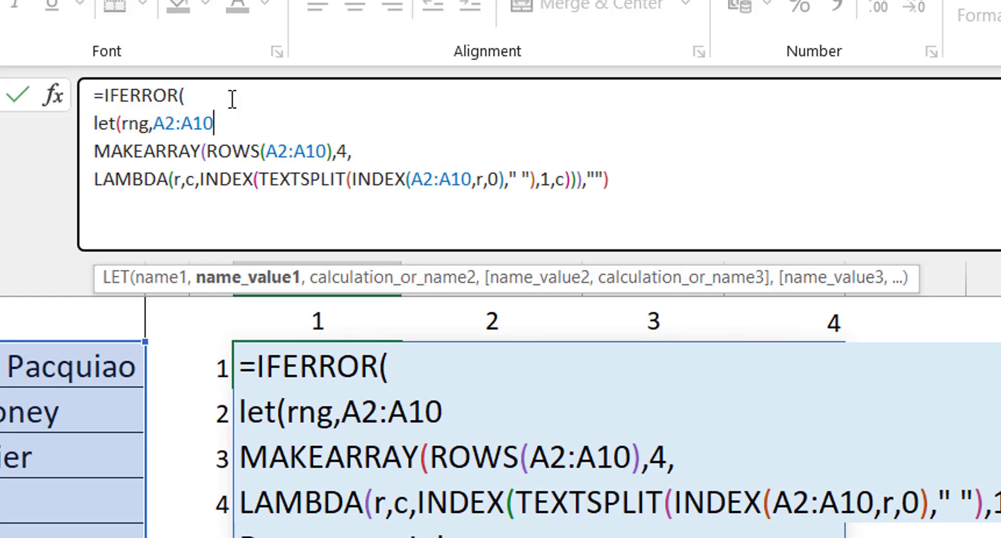
type(",")
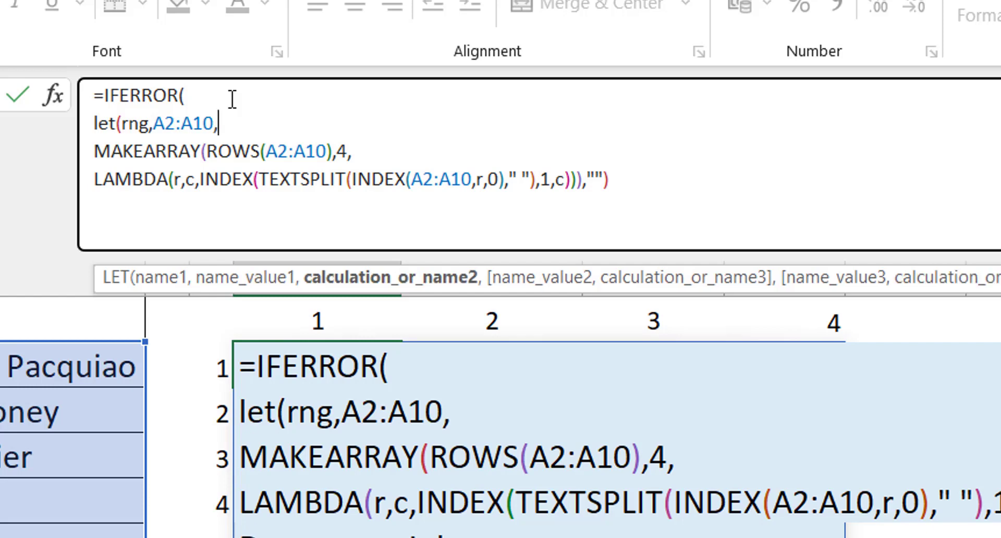
Define a second LET variable rw as rows(rng) on its own line.
key("alt+Return")
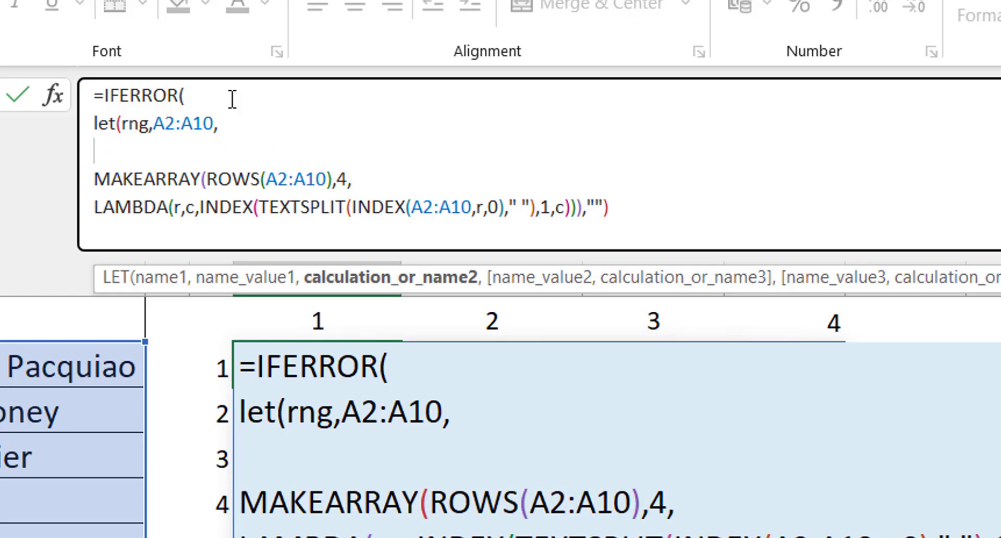
type("rw")
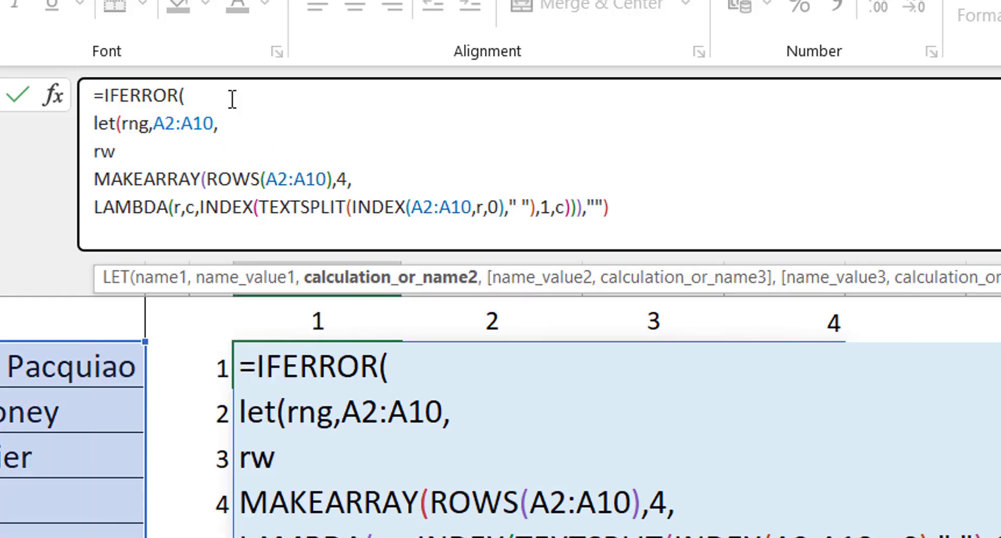
type(",ro")
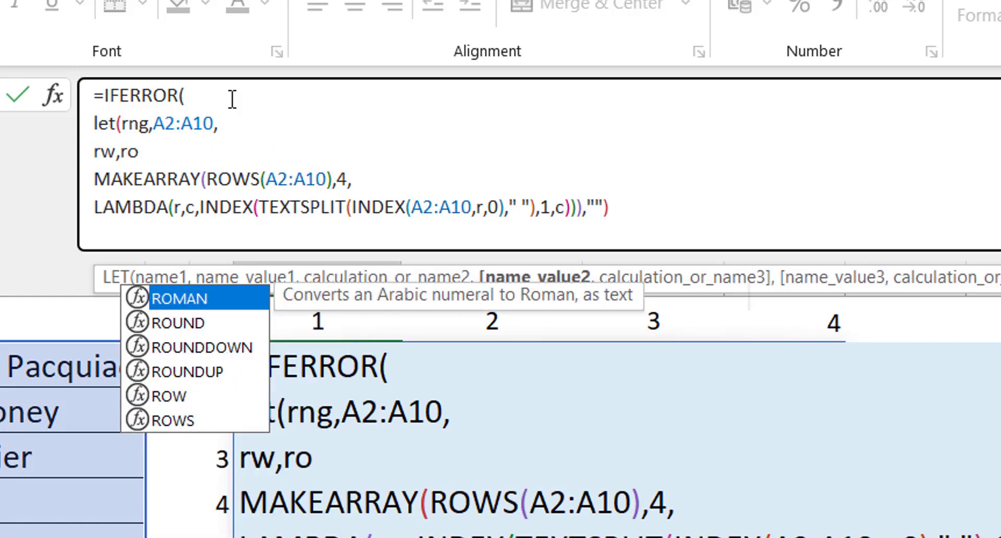
type("ws(rng)")
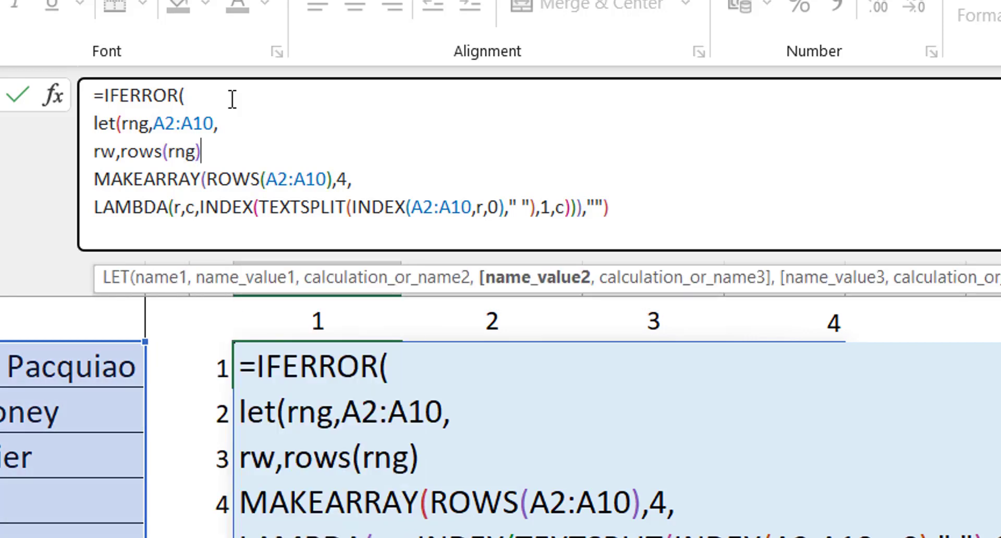
type(",")
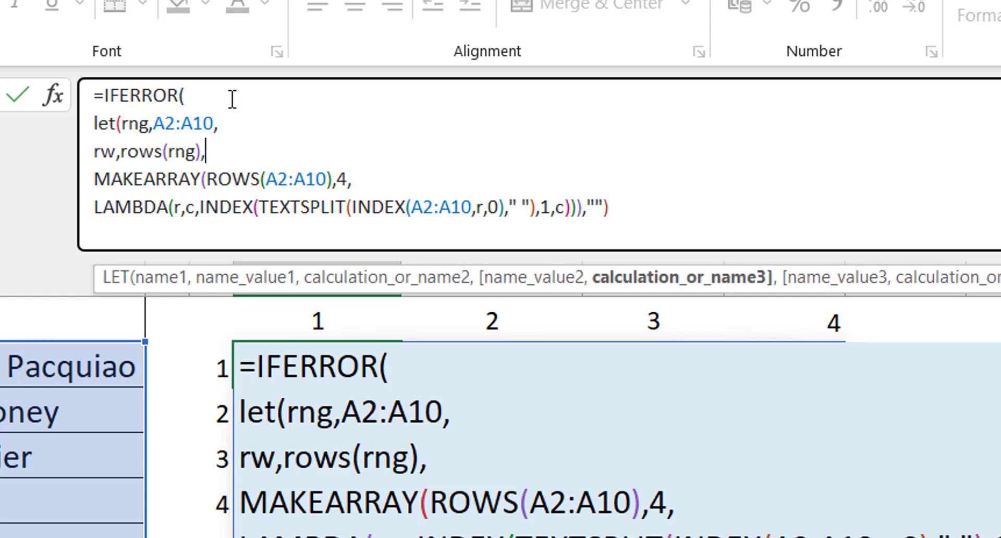
Define a third LET variable cl on a new line with the copied MAX(LEN(A2:A10)-LEN(SUBSTITUTE(A2:A10," ",""))+1) formula.
key("alt+Return")
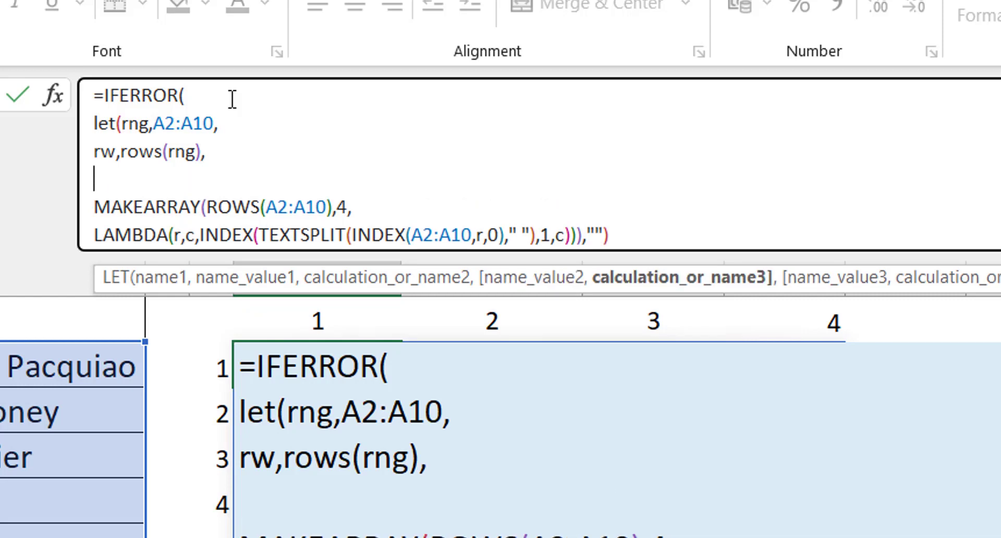
type("cl,")
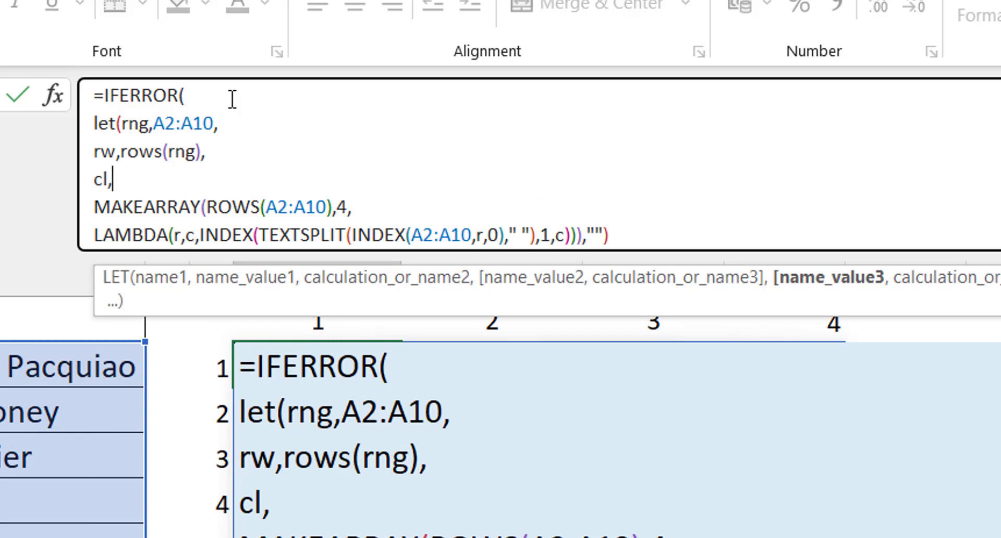
type("MAX(LEN(A2:A10)-LEN(SUBSTITUTE(A2:A10,\" \",\"\"))+1)")
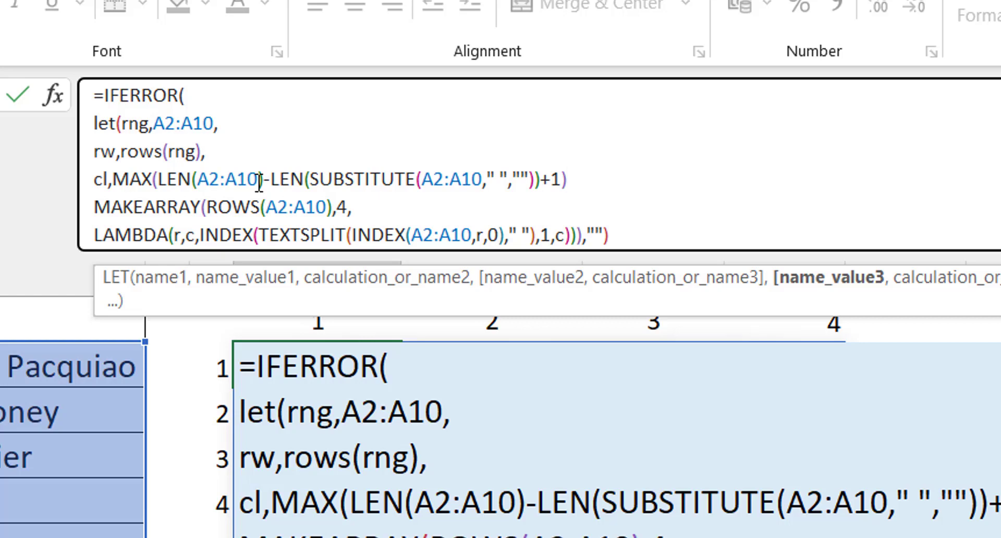
Replace the A2:A10 reference in the first LEN function of the cl definition with rng.
key("BackSpace")
key("BackSpace")
key("BackSpace")
key("BackSpace")
key("BackSpace")
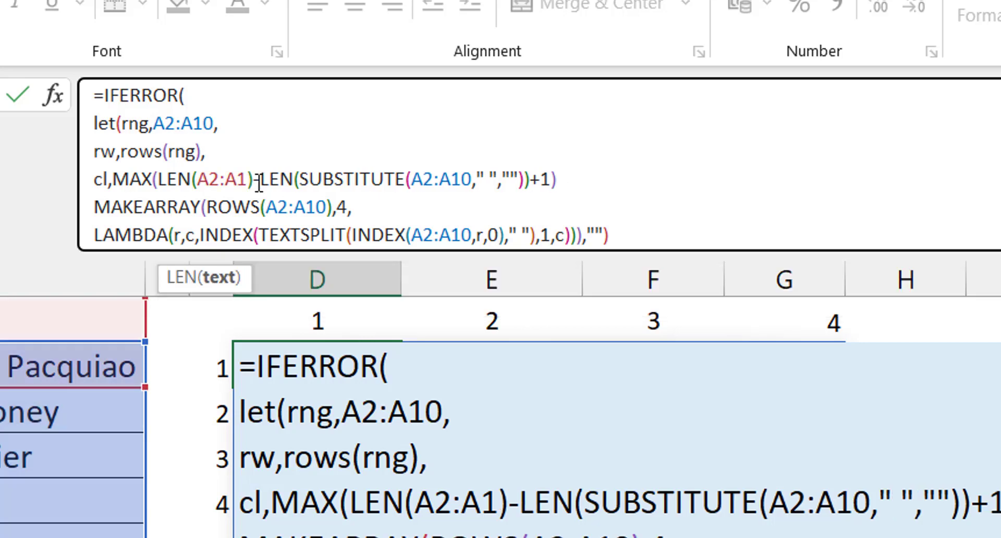
key("BackSpace")
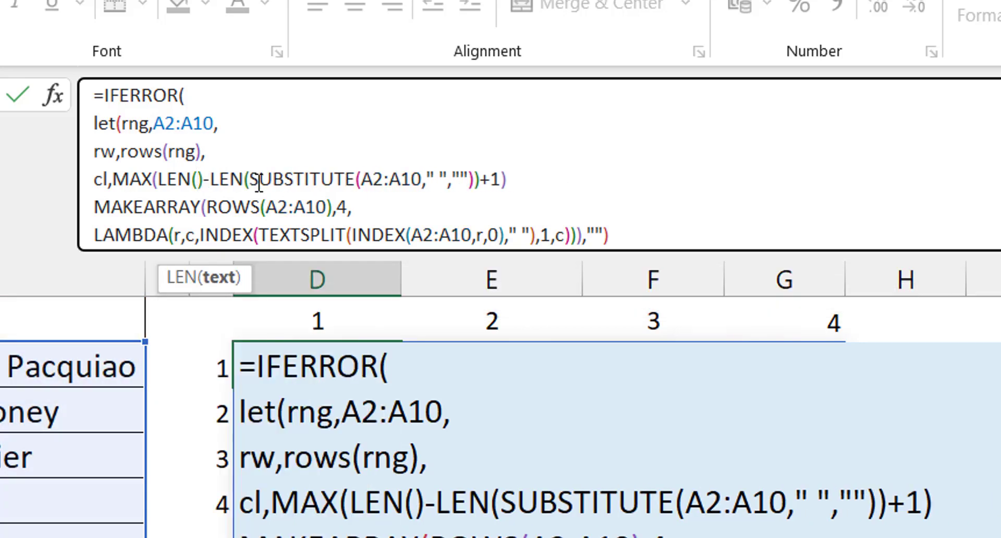
type("rng")
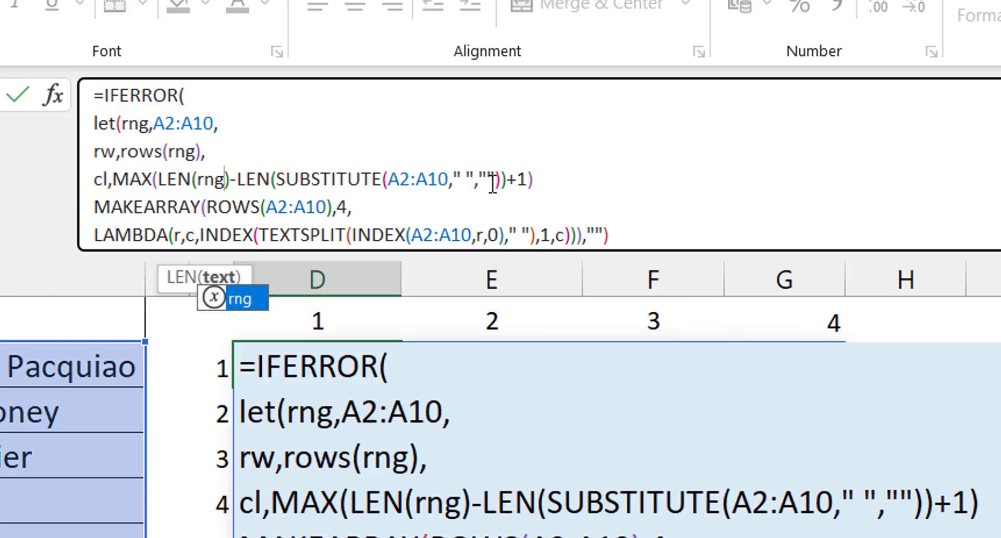
Replace A2:A10 inside the SUBSTITUTE function of the cl definition with rng and end the definition with a comma.
left_click(447, 180)
key("BackSpace")
key("BackSpace")
key("BackSpace")
key("BackSpace")
key("BackSpace")
key("BackSpace")
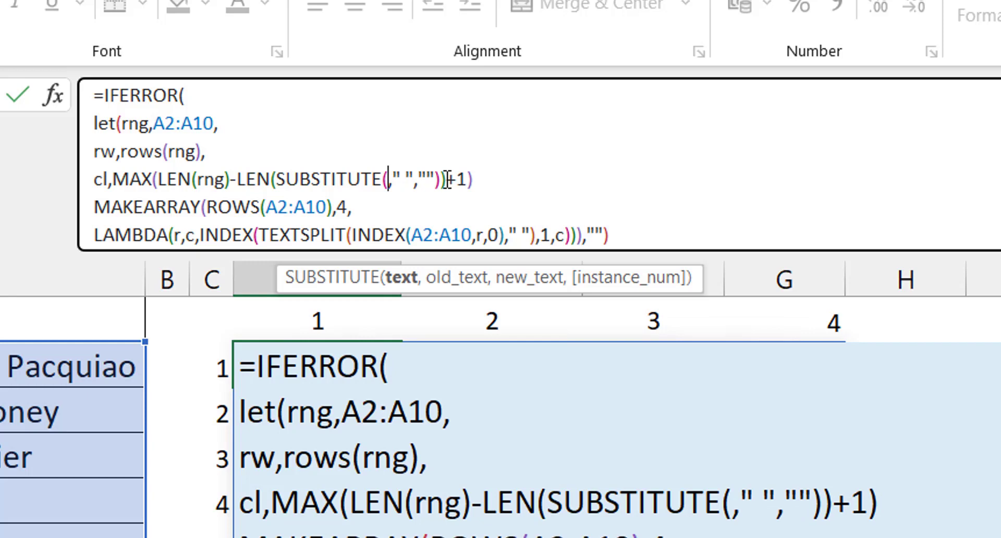
type("rng")
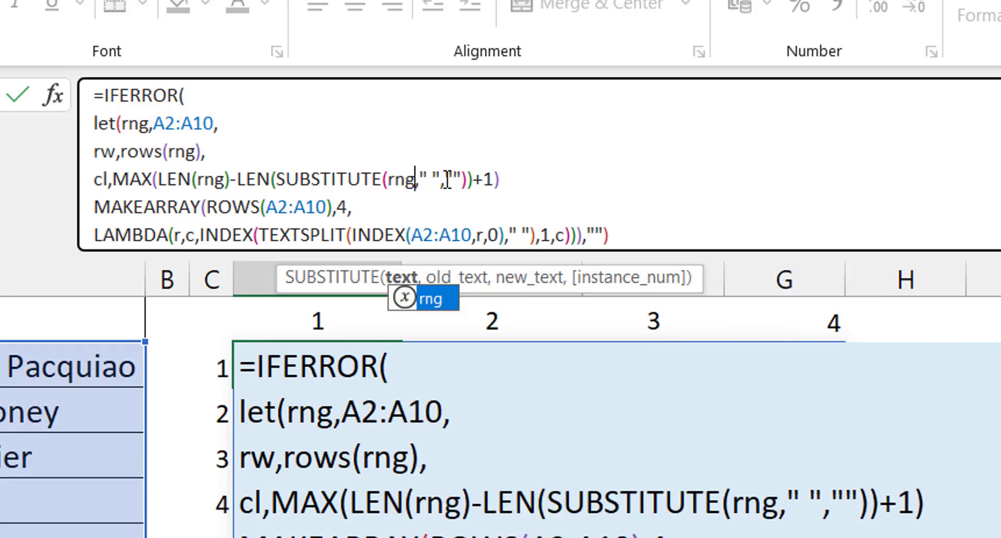
left_click(565, 179)
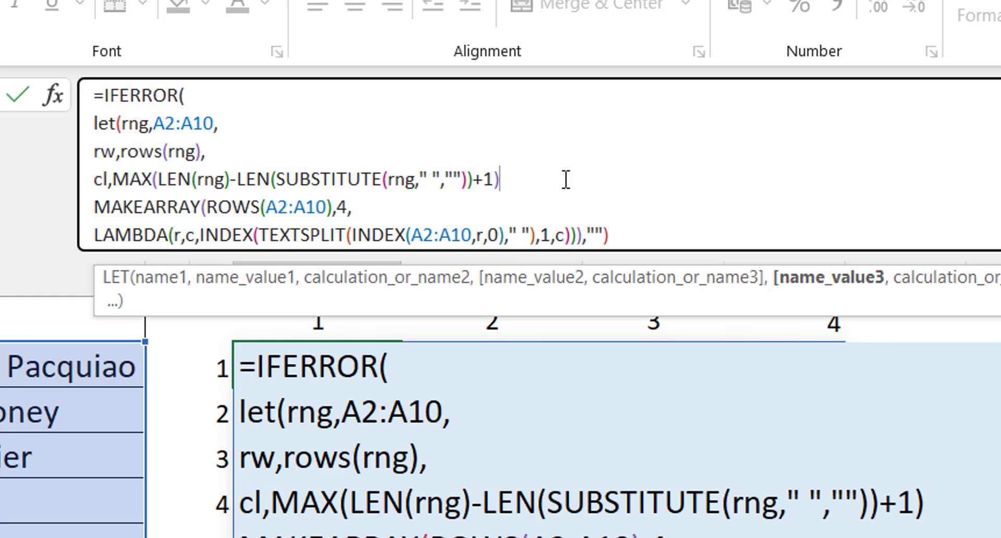
type(",")
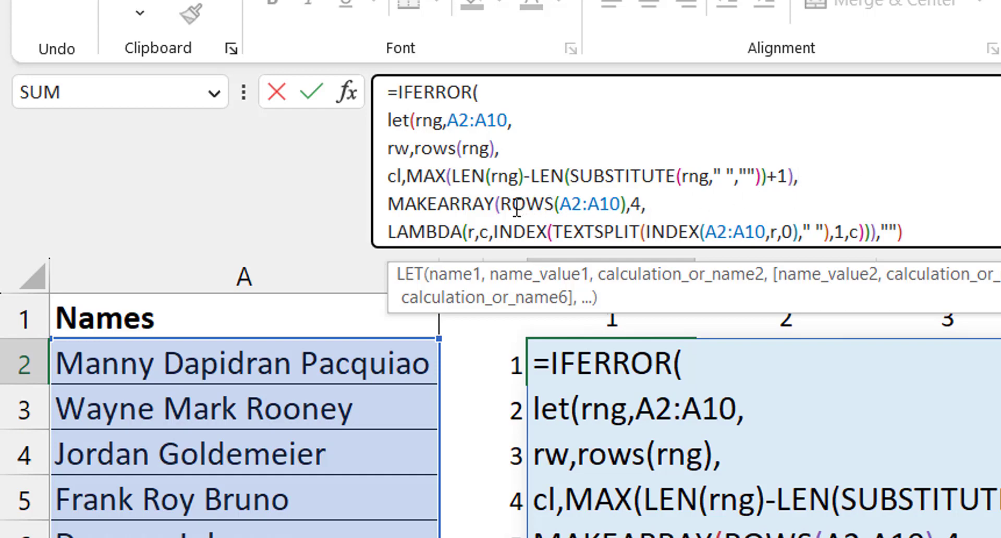
Replace MAKEARRAY's rows argument ROWS(A2:A10) with rw and its columns argument 4 with cl.
left_click_drag(502, 205, 629, 215)
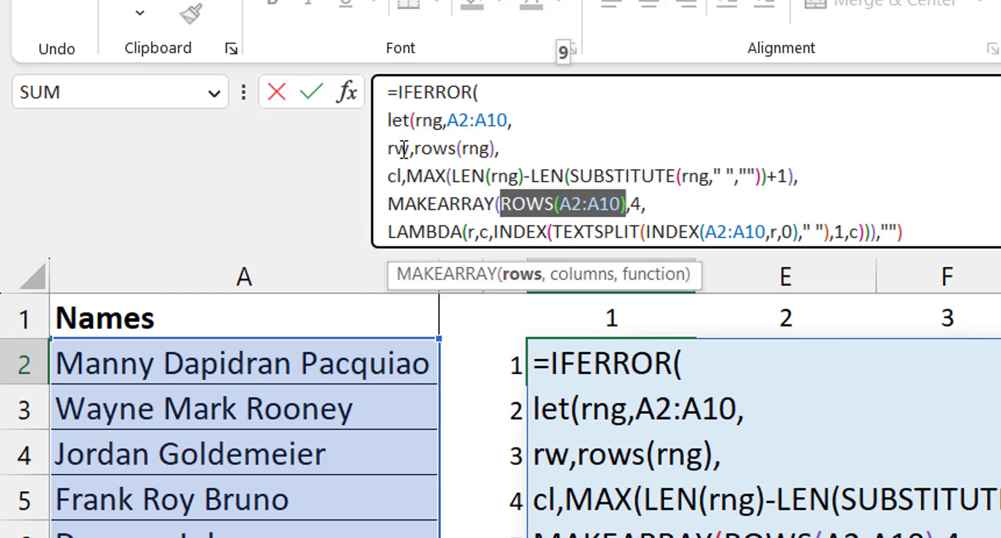
type("rw")
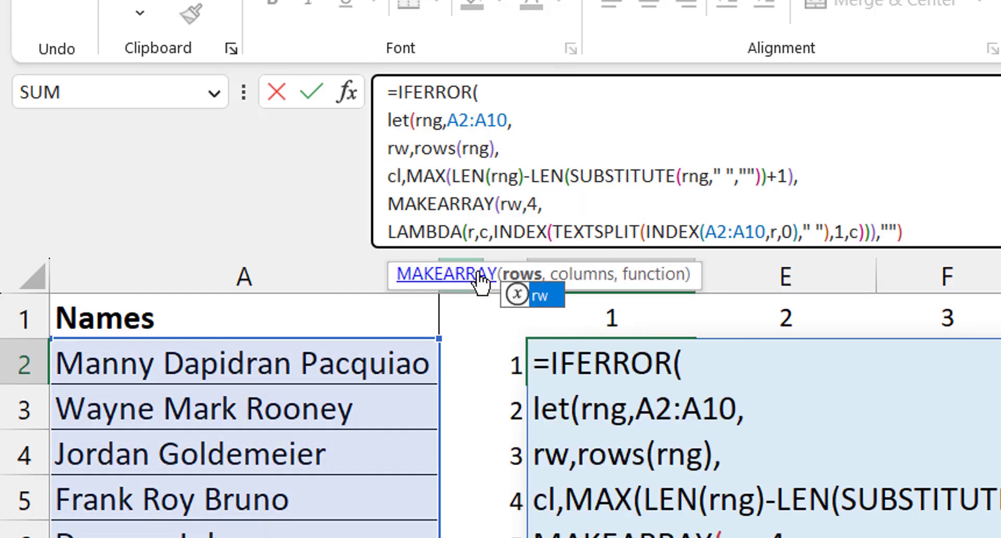
left_click(538, 208)
double_click(538, 207)
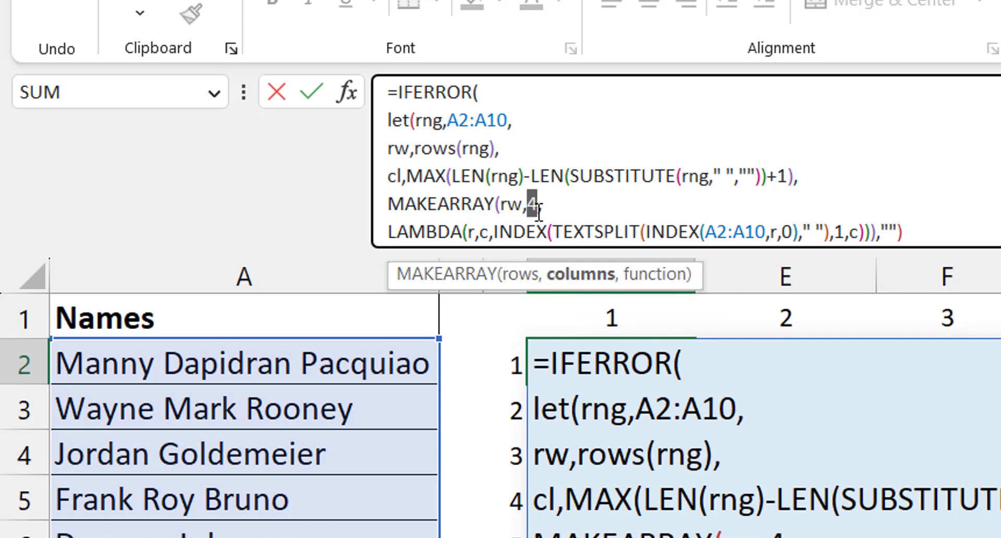
type("c")
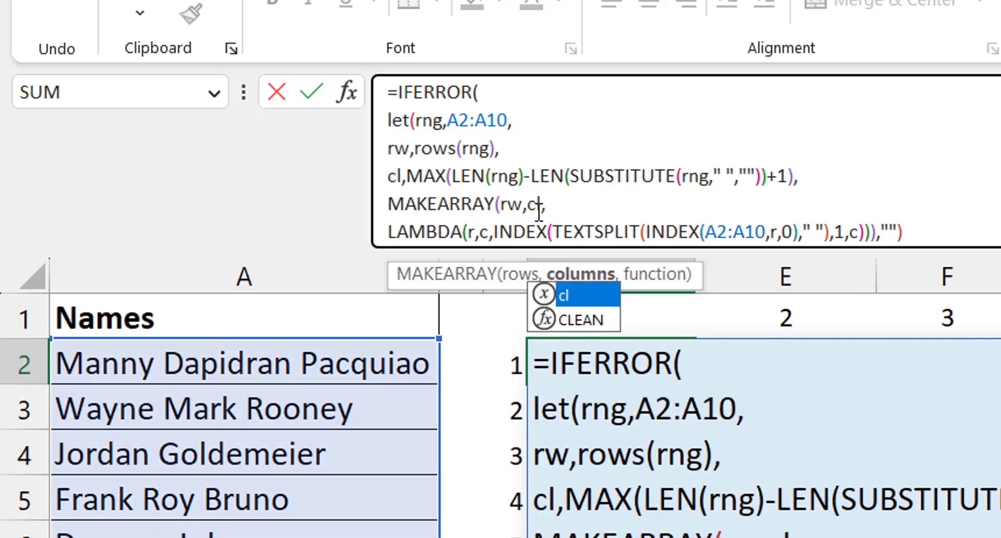
type("l")
left_click(941, 230)
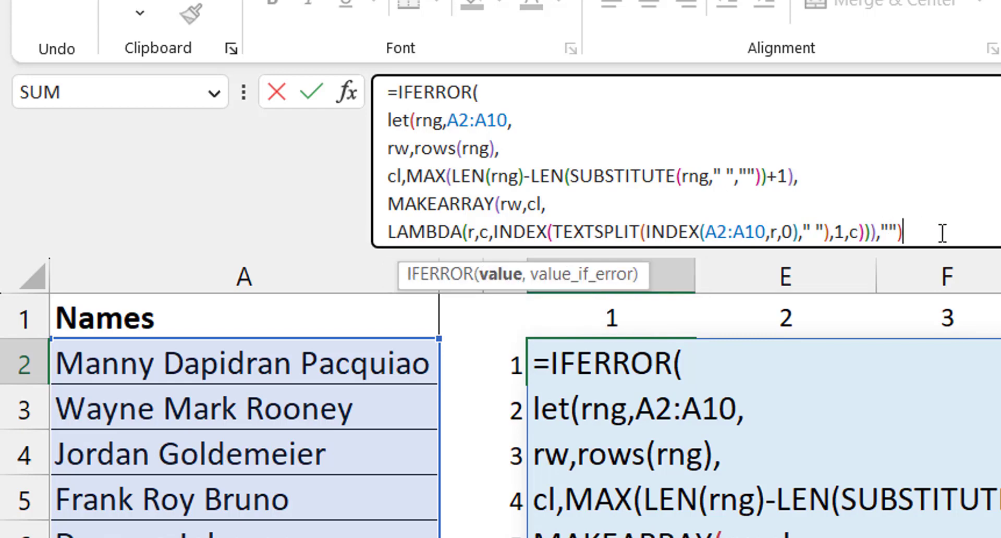
Close the LET function with a parenthesis before IFERROR's empty-text argument "" and commit the formula in D2.
key("BackSpace")
type(")")
key("BackSpace")
key("BackSpace")
key("BackSpace")
key("BackSpace")
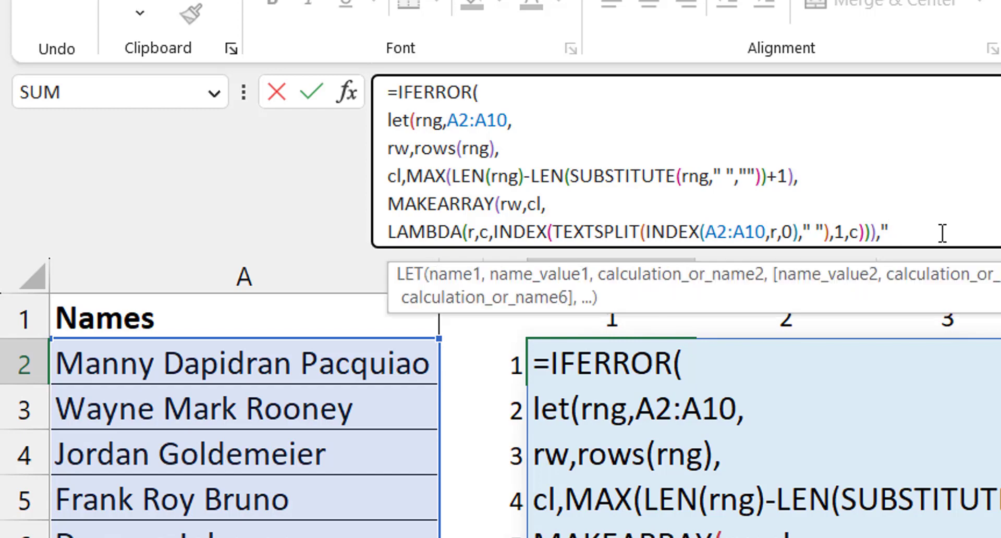
type("),")
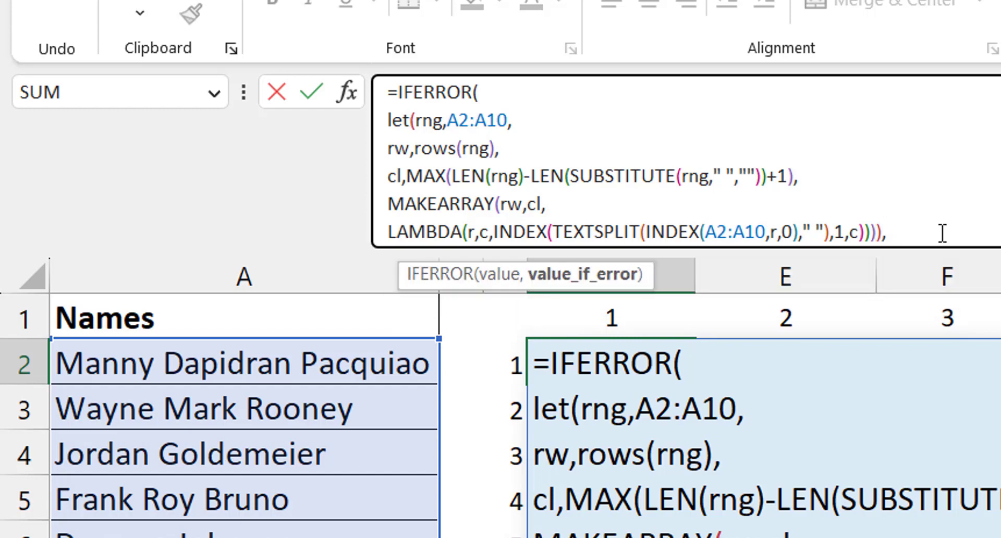
type("\"\")")
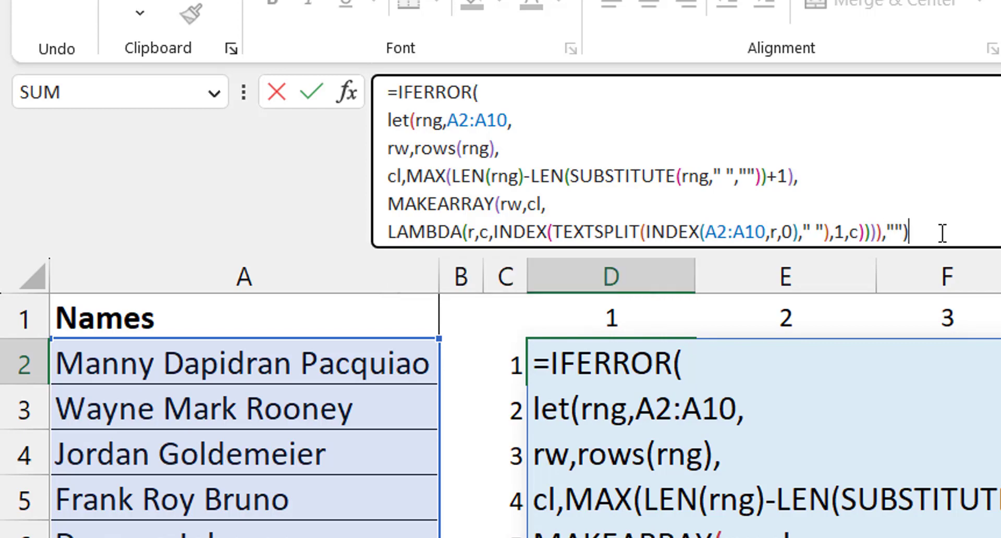
key("Return")
key("Up")
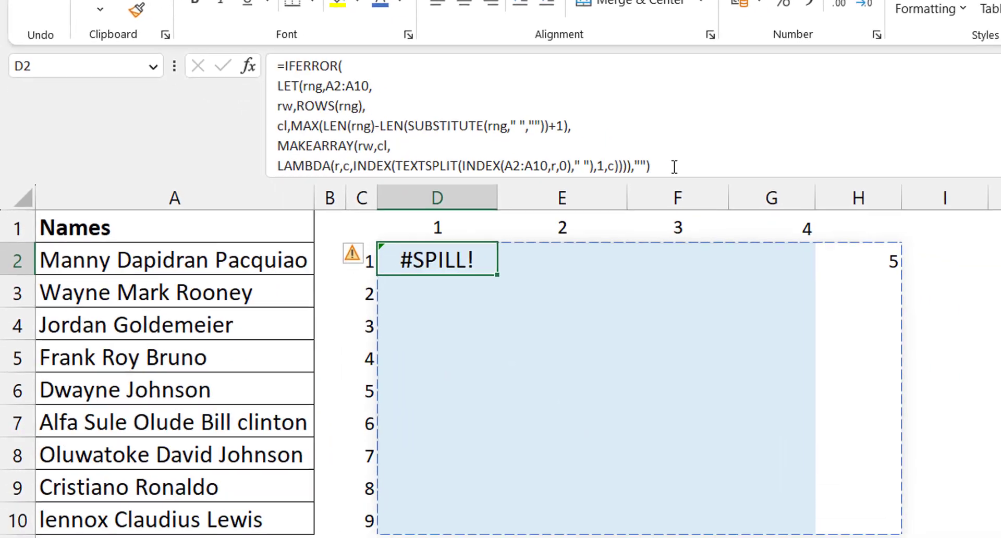
Clear the helper MAX formula from H2 to free the spill range and return to D2.
key("Right")
key("Right")
key("Right")
key("Right")
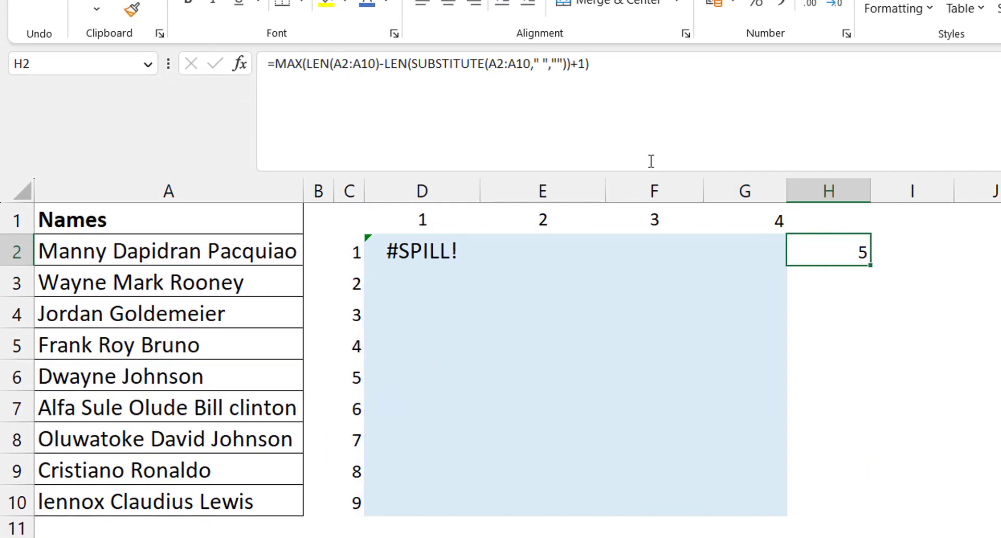
key("Delete")
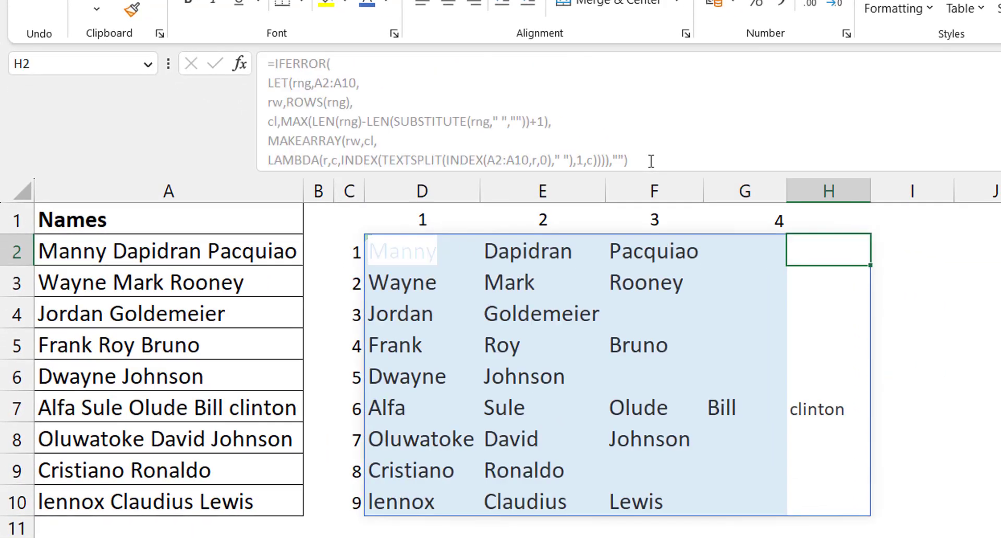
key("Left")
key("Left")
key("Left")
key("Left")
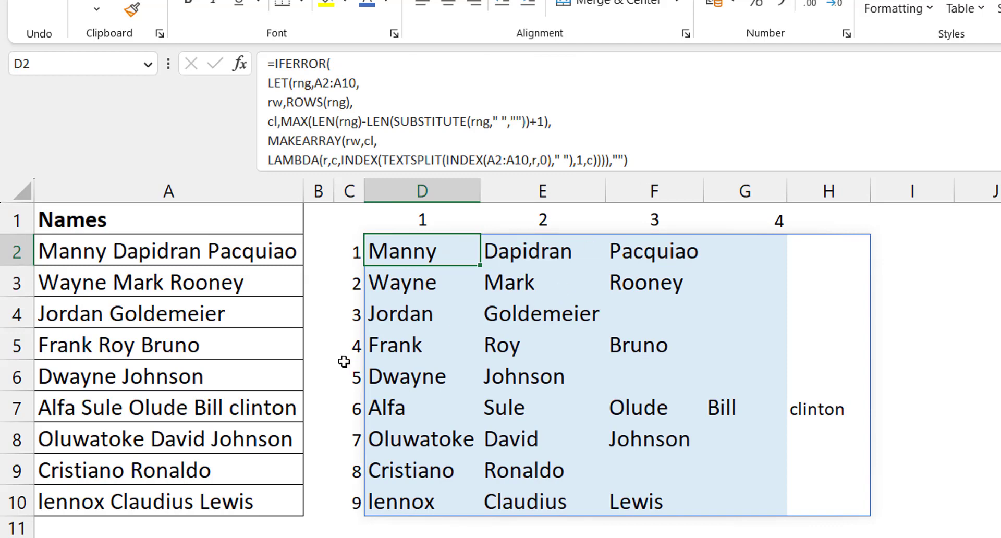
Append one more name after a space to the full name in A7 and check the spilled formula in D2.
left_click(300, 402)
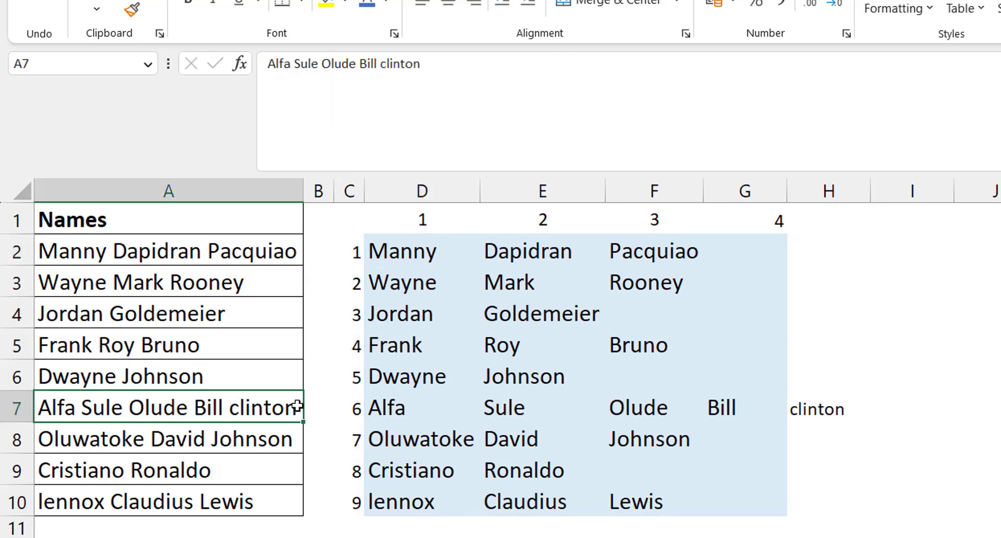
double_click(294, 409)
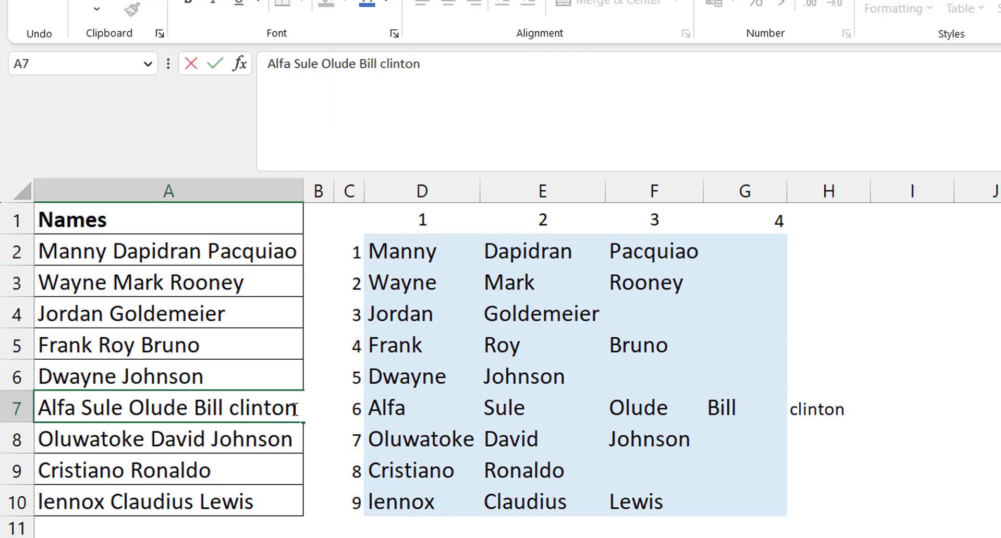
type("James")
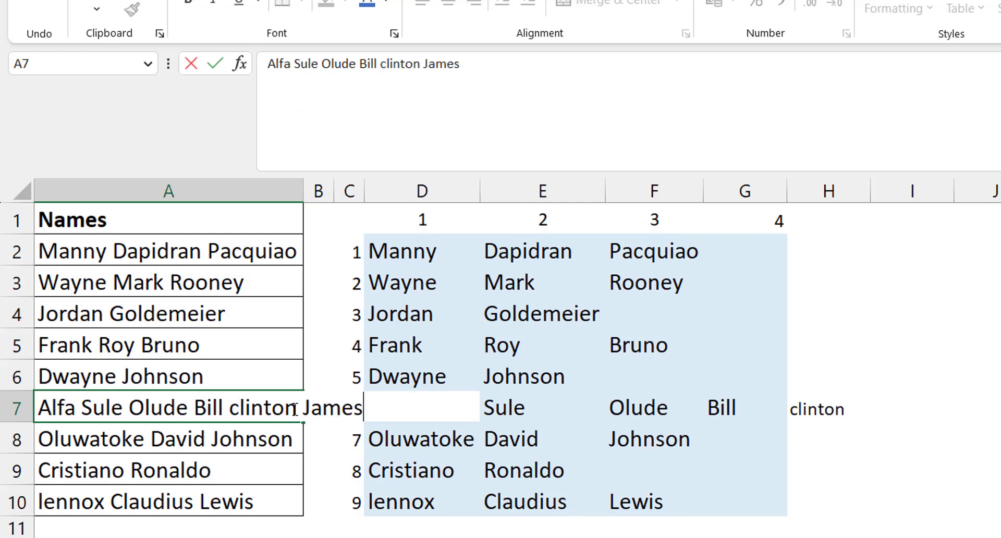
key("Return")
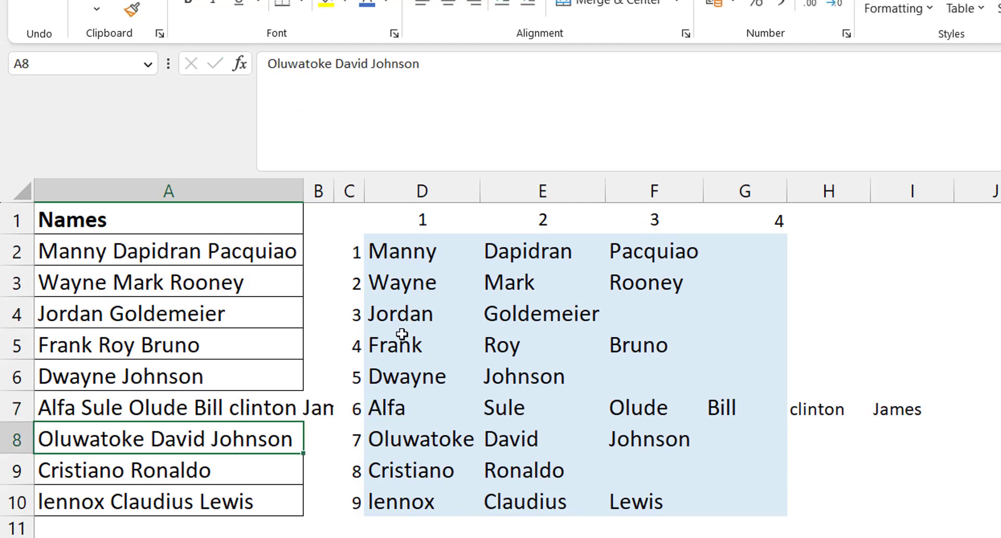
left_click(418, 250)
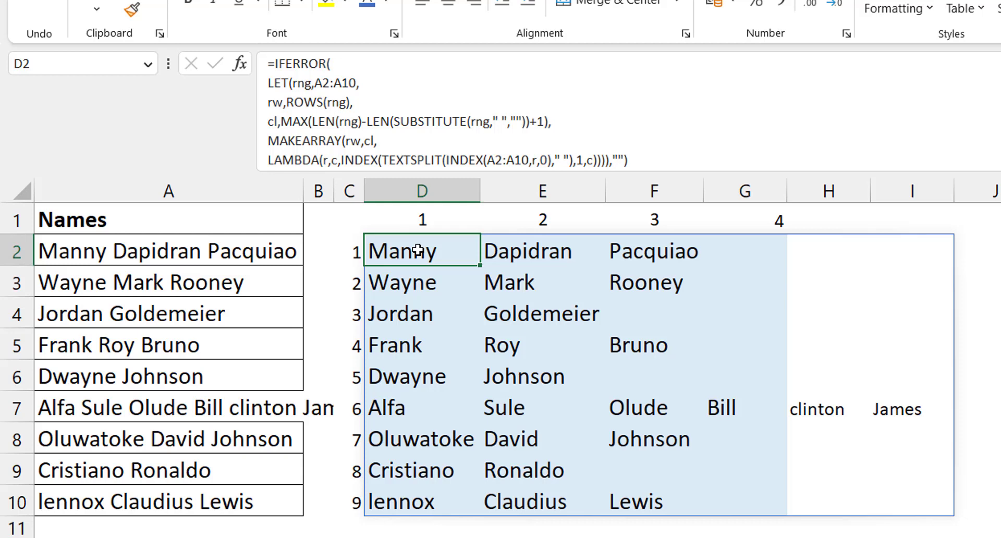
Shorten the full name in A7 to its first three words and select the source names in A2:A10.
left_click(245, 406)
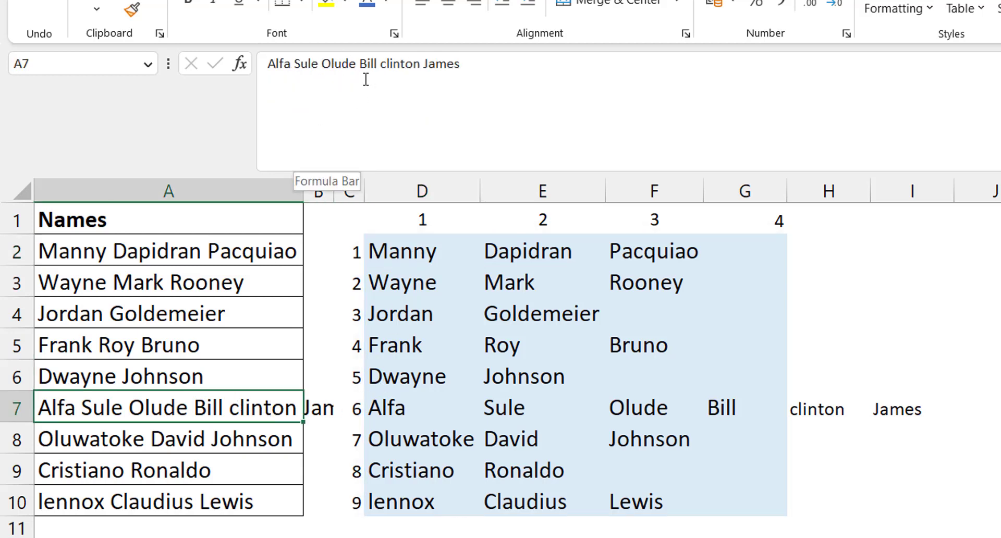
left_click_drag(359, 65, 543, 63)
key("BackSpace")
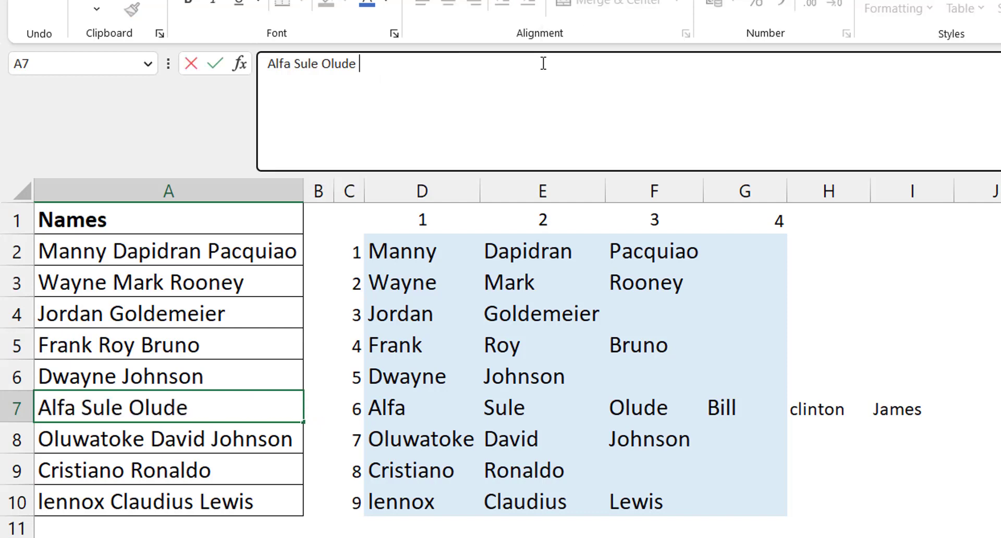
key("Return")
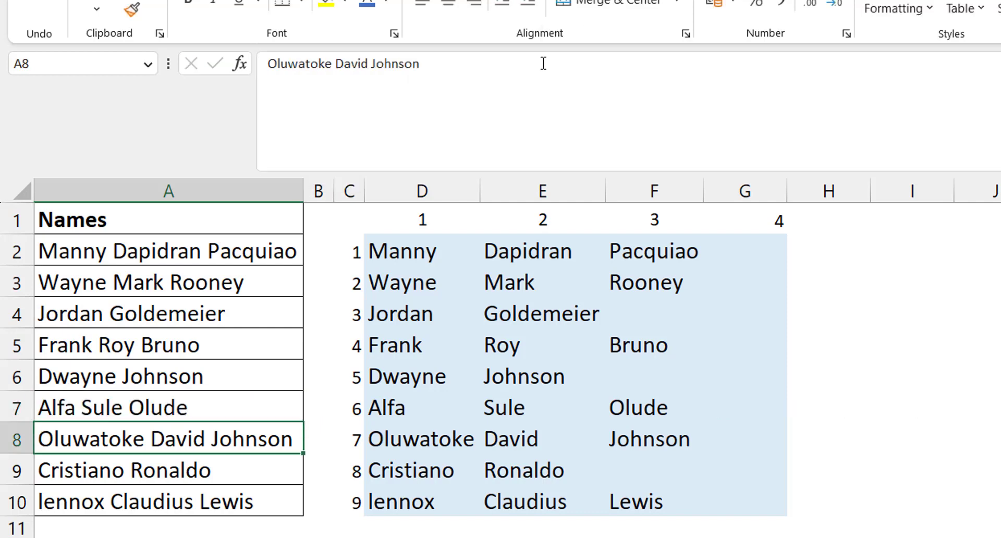
left_click(417, 247)
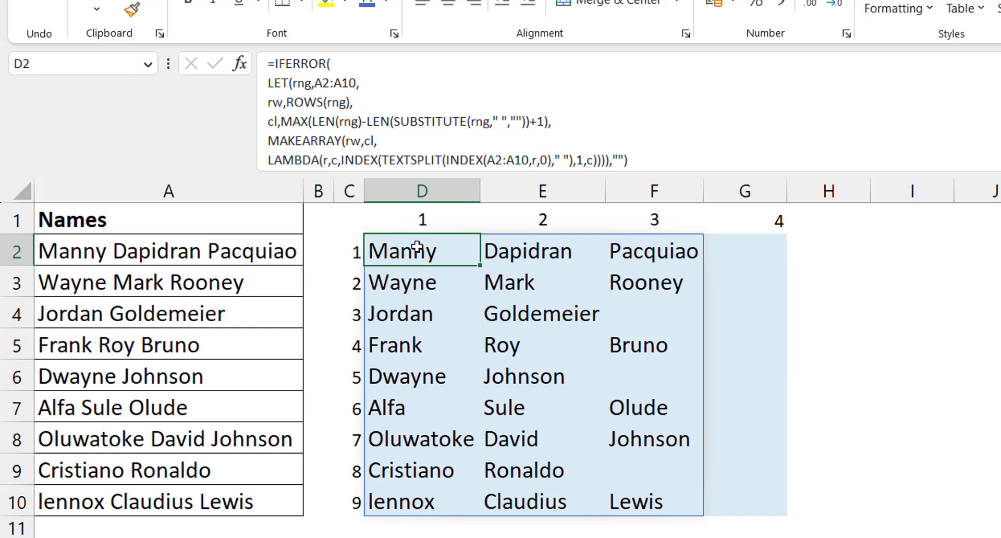
left_click_drag(190, 245, 201, 508)
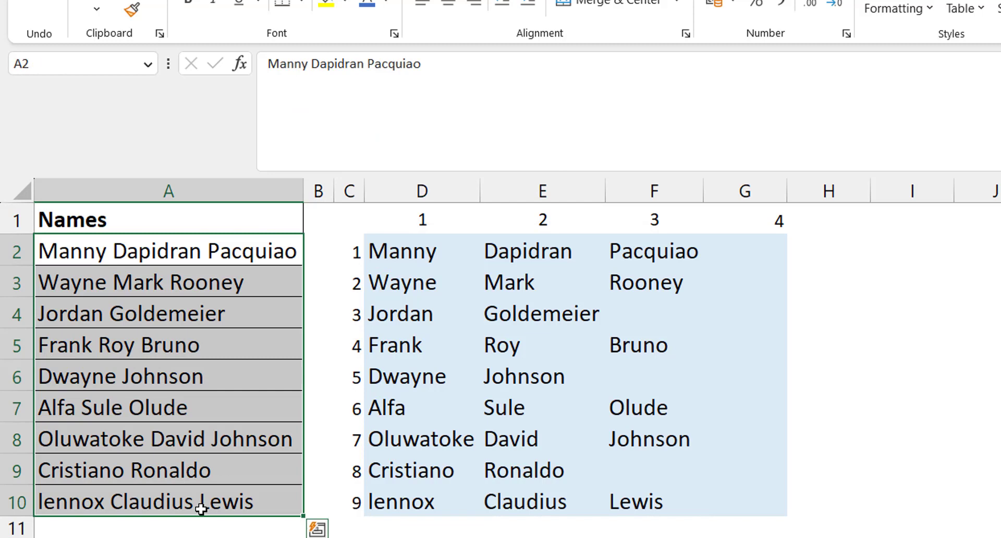